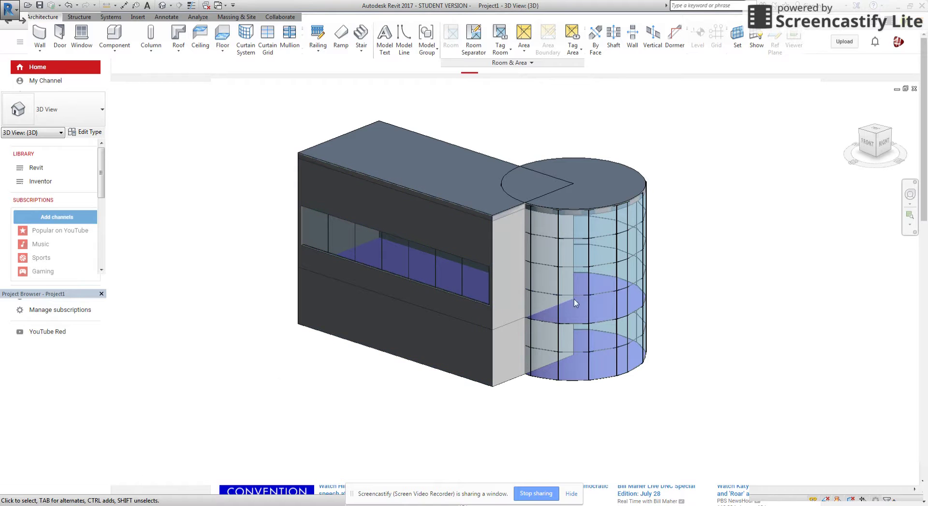
Step: Delete the entire existing block-and-cylinder building and open the Level 1 floor plan
drag(711, 136, 255, 395)
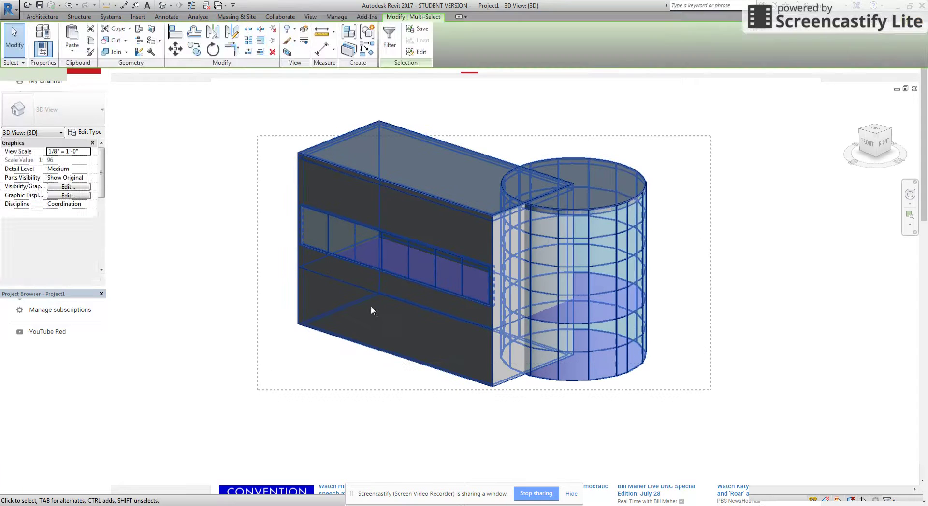
key(Delete)
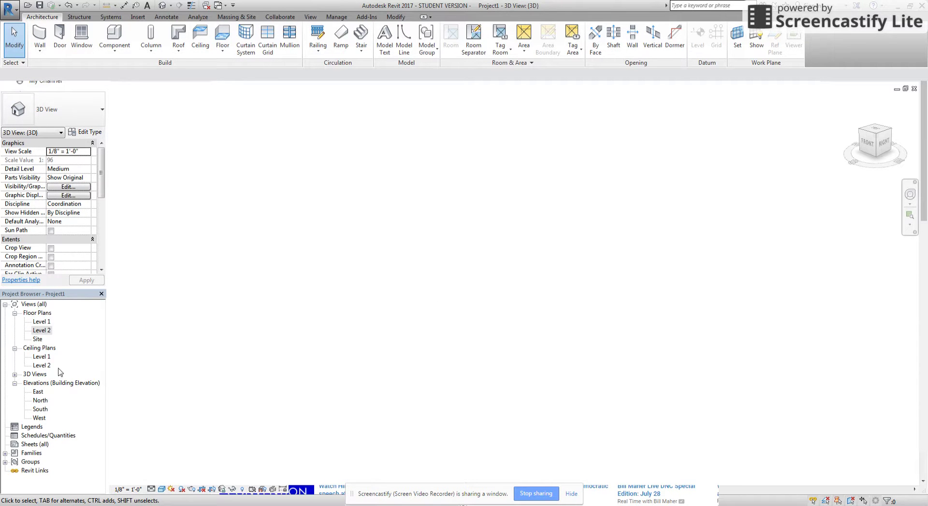
double_click(42, 321)
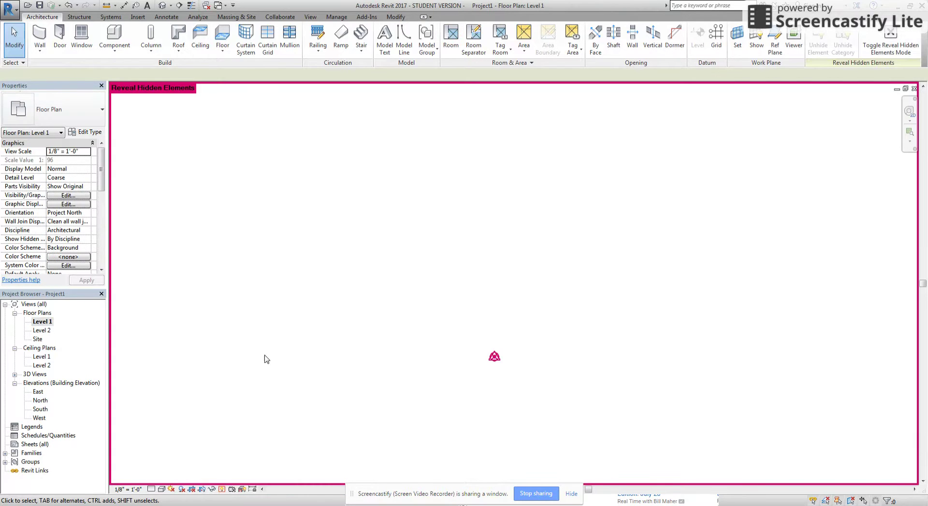
Step: Turn off Reveal Hidden Elements and centre the Level 1 plan on the elevation markers
click(891, 40)
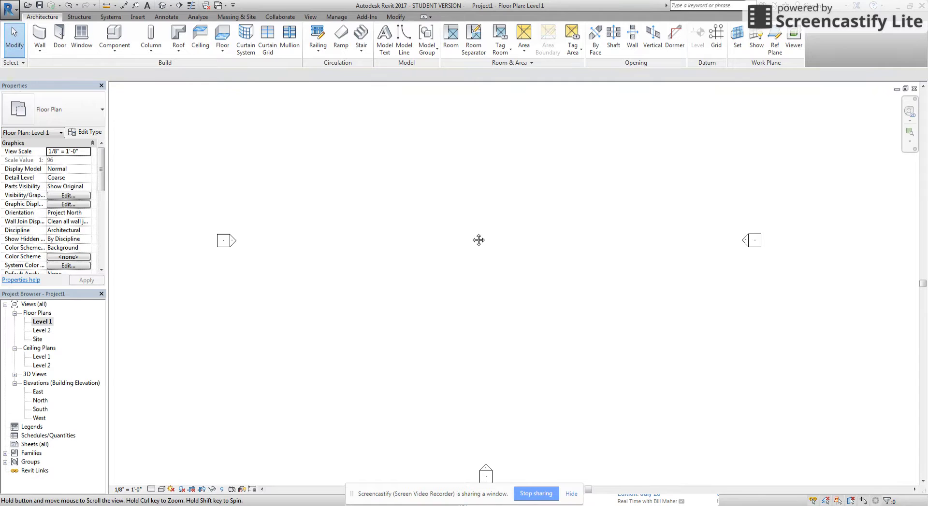
scroll(473, 244, down, 3)
middle_drag(441, 266, 426, 296)
scroll(426, 296, up, 2)
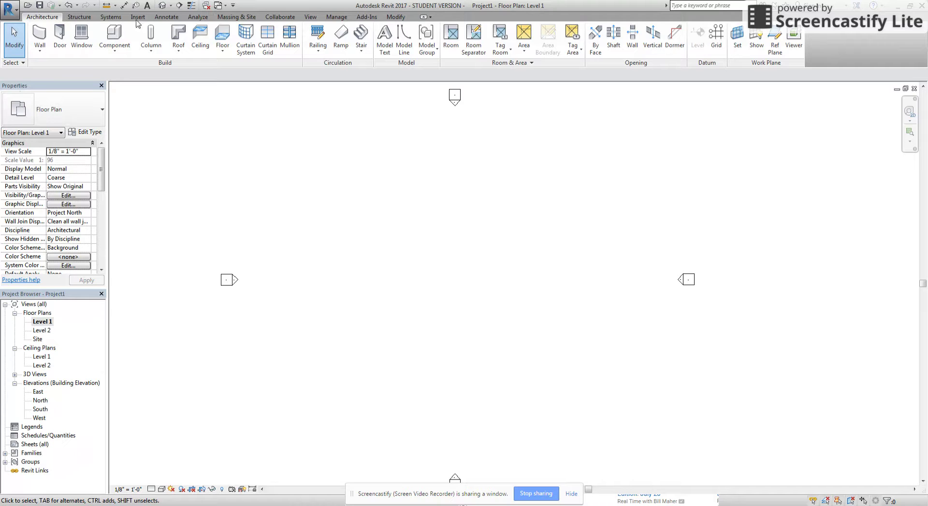
Step: Start a new in-place mass named Mass 1
click(240, 17)
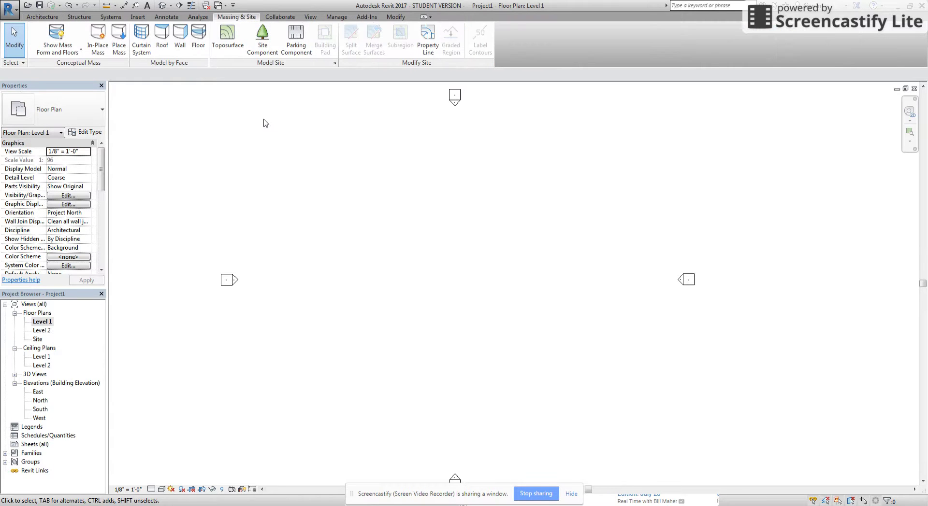
click(98, 43)
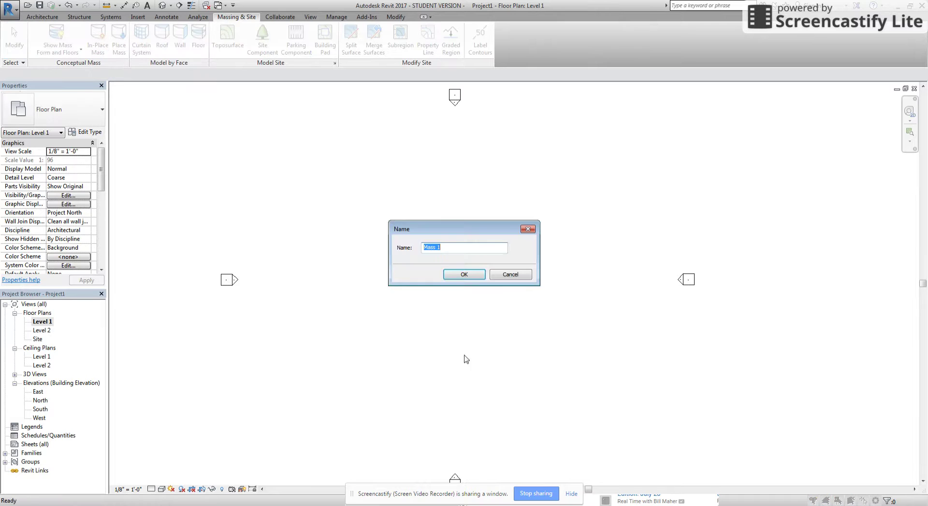
click(464, 274)
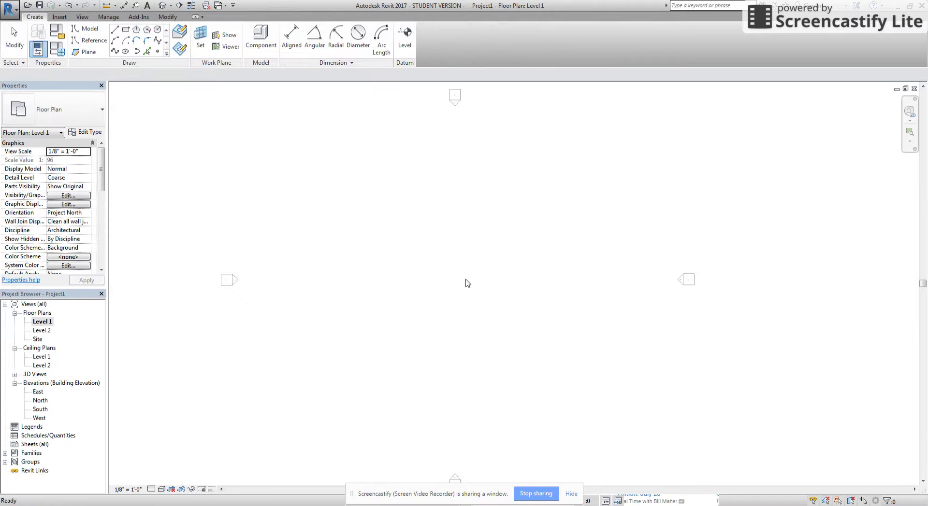
Step: Sketch a tall rectangle in the mass on Level 1
click(125, 32)
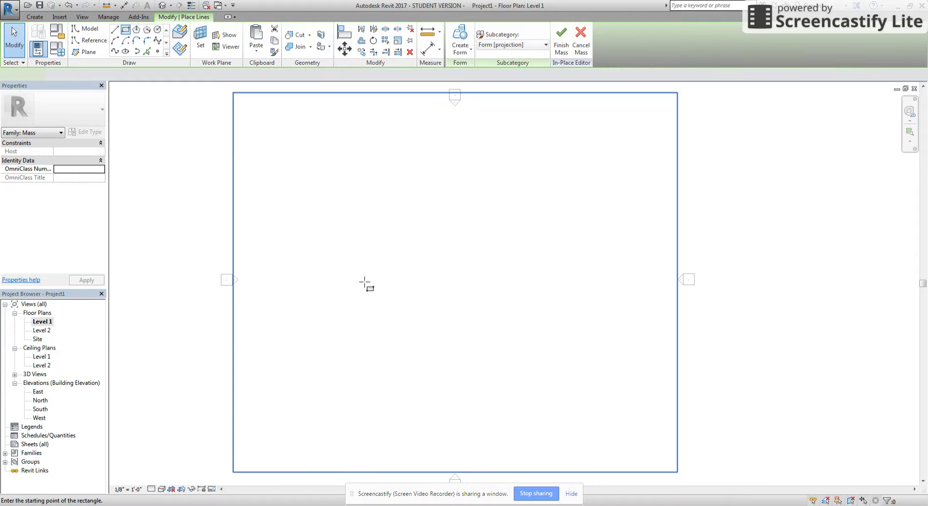
click(387, 240)
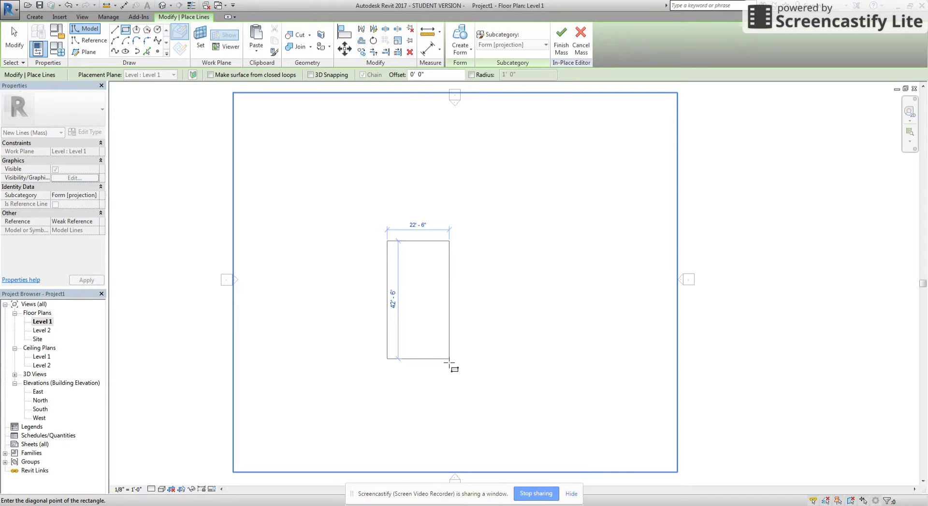
click(417, 324)
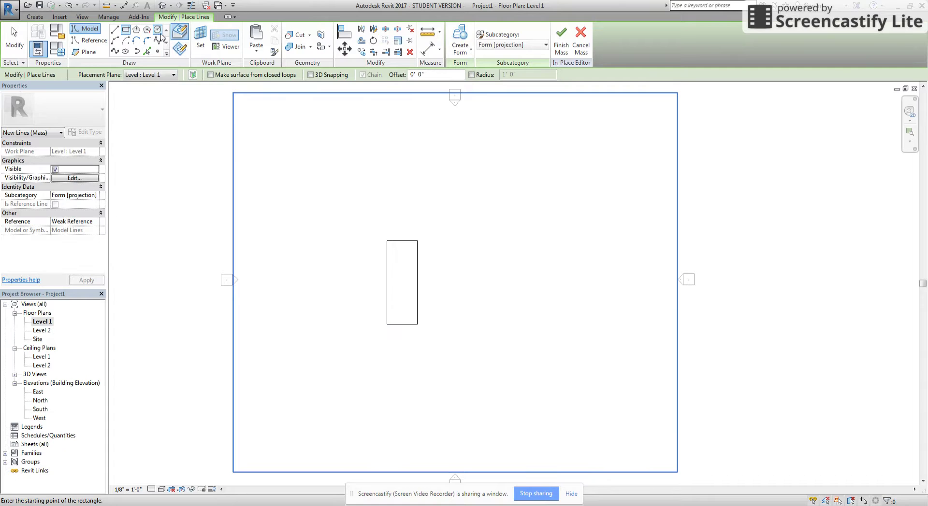
Step: Draw a circle centred near the rectangle's top-right corner
click(157, 30)
click(433, 249)
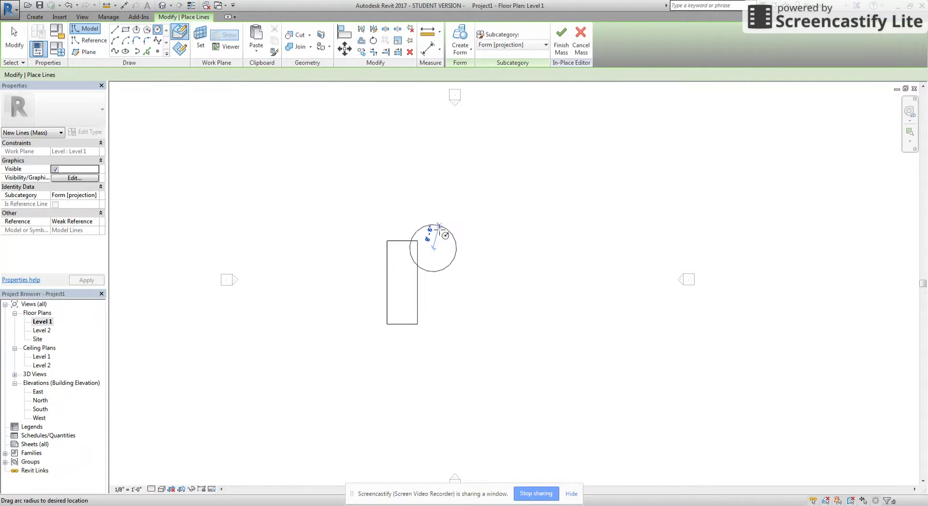
click(439, 227)
key(Escape)
key(Escape)
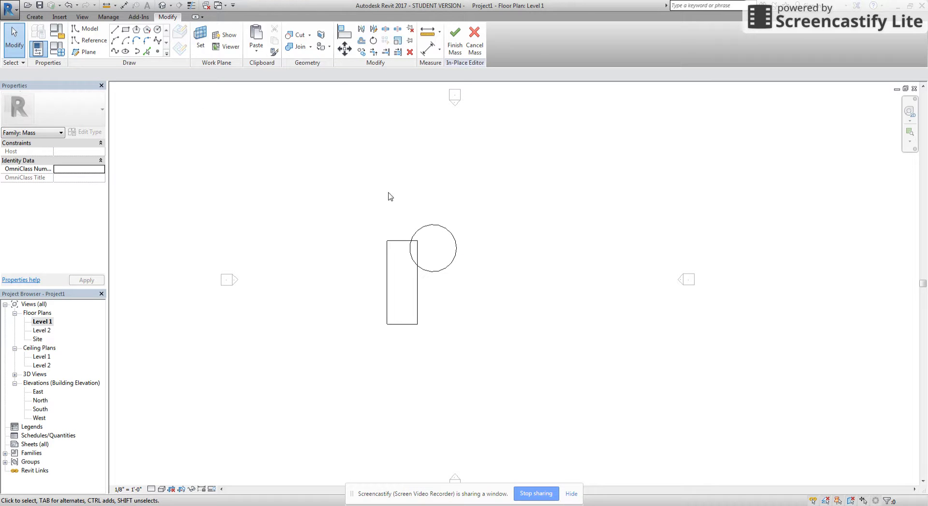
Step: Set the rectangle's width to 20'-0" via its temporary dimension
key(Tab)
click(393, 242)
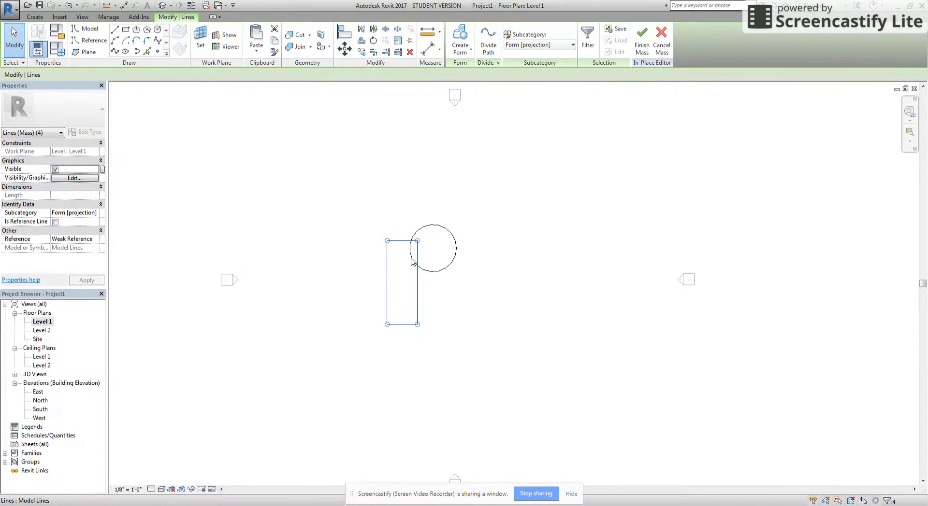
click(412, 242)
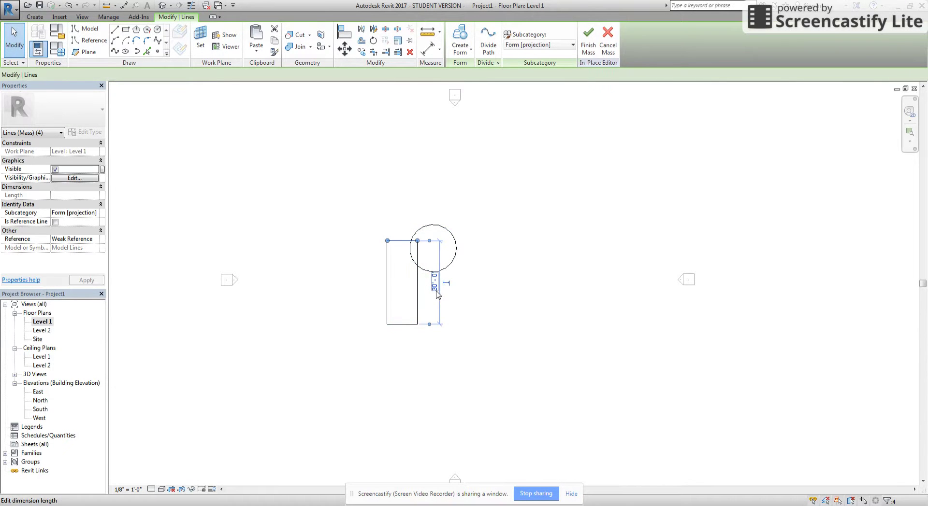
click(417, 321)
click(402, 341)
text(2)
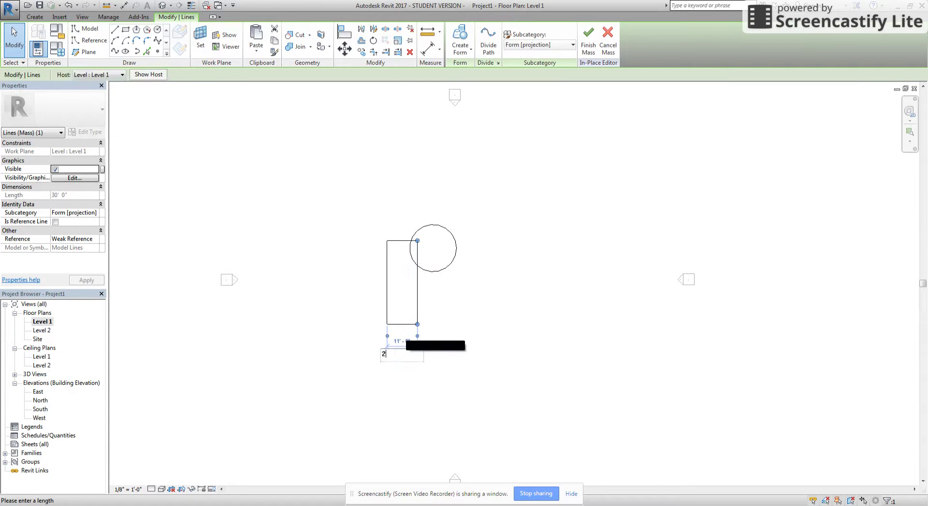
text(0)
key(Return)
click(477, 240)
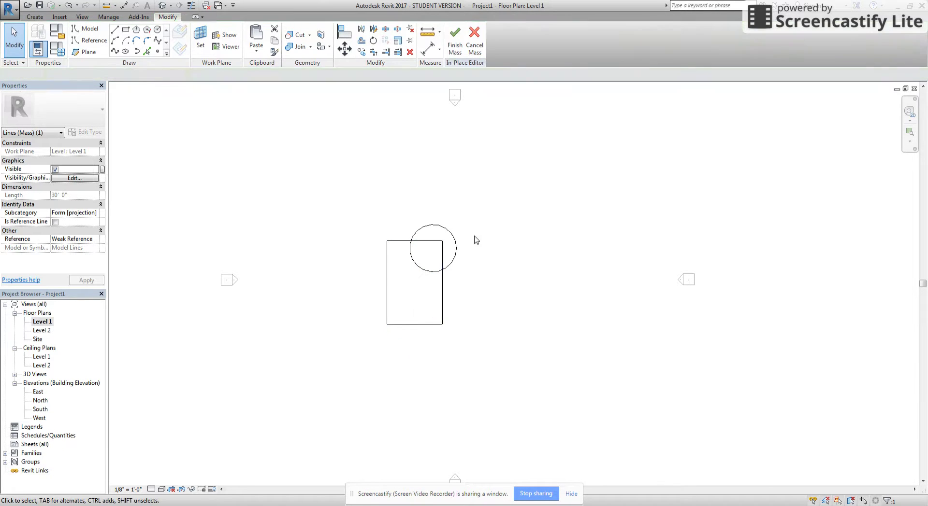
Step: Move the circle up and right and set its radius to 10'-0"
click(453, 248)
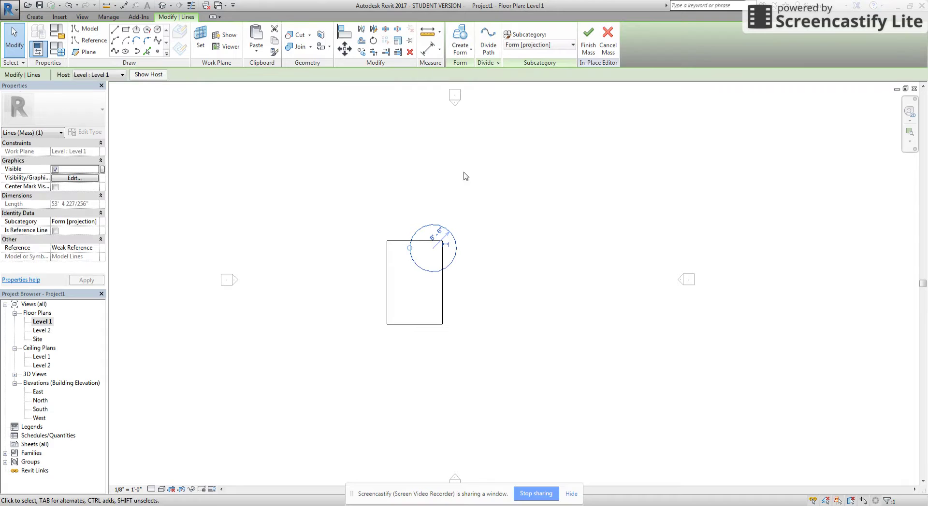
drag(466, 240, 479, 235)
click(451, 231)
text(10)
key(Return)
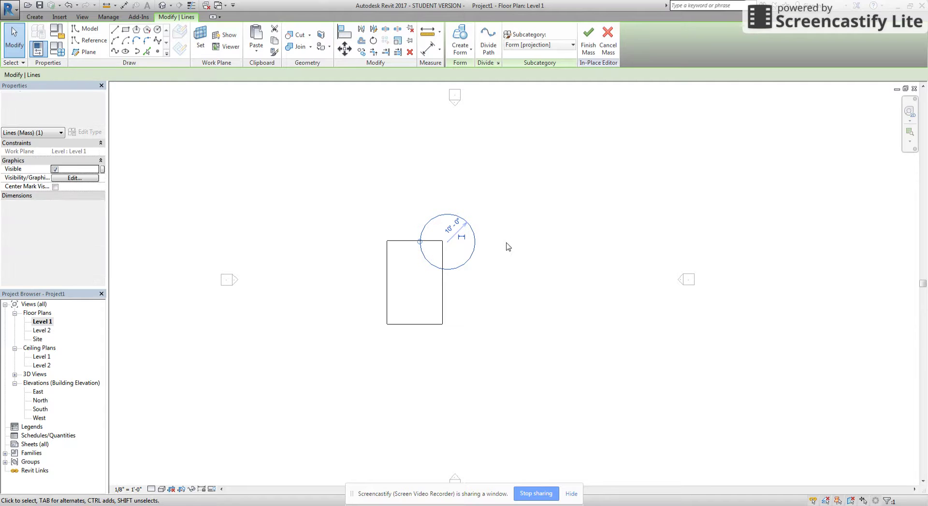
key(Left)
key(Left)
key(Right)
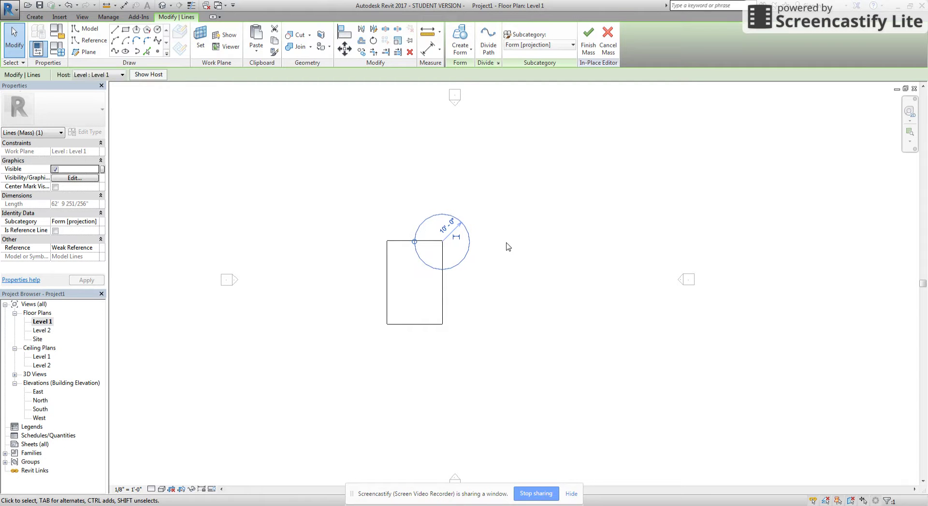
key(Escape)
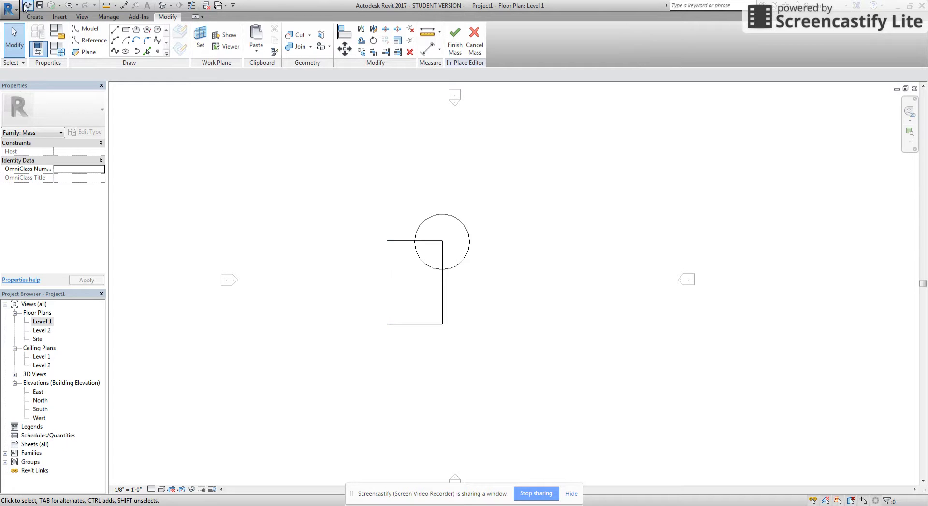
Step: In 3D, extrude the rectangle into a solid box 30'-0" tall
click(162, 5)
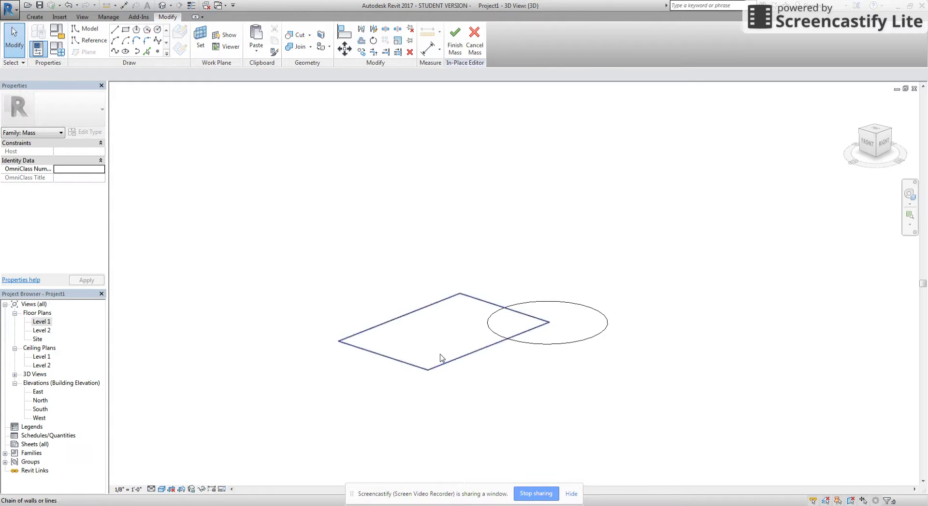
click(430, 371)
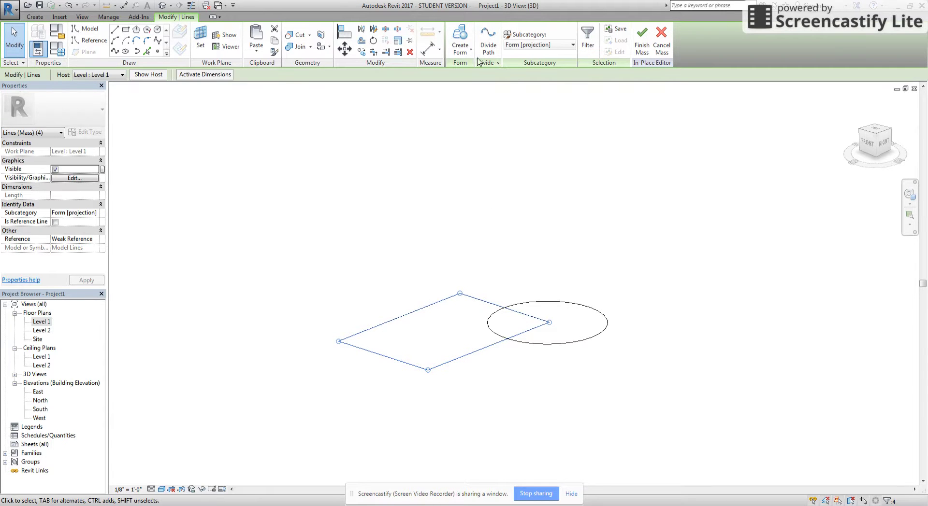
click(461, 50)
click(473, 68)
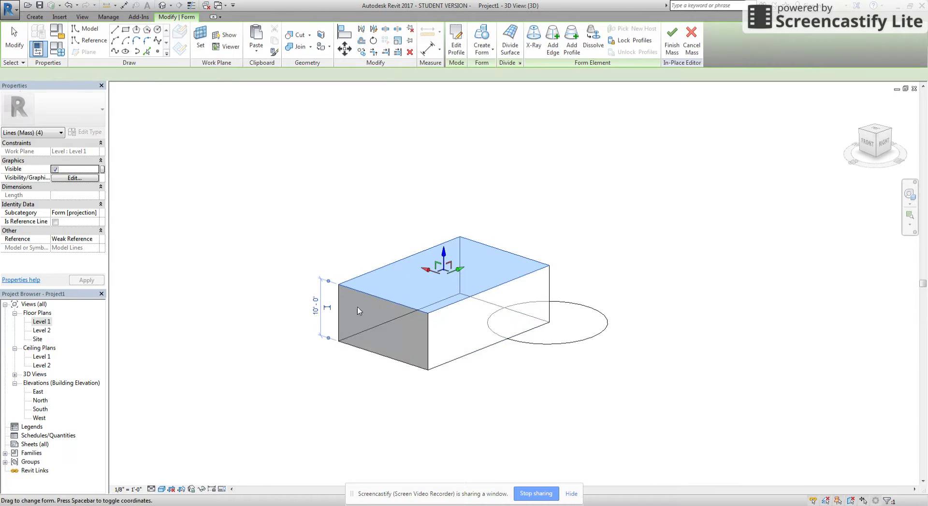
click(316, 306)
text(30)
key(Return)
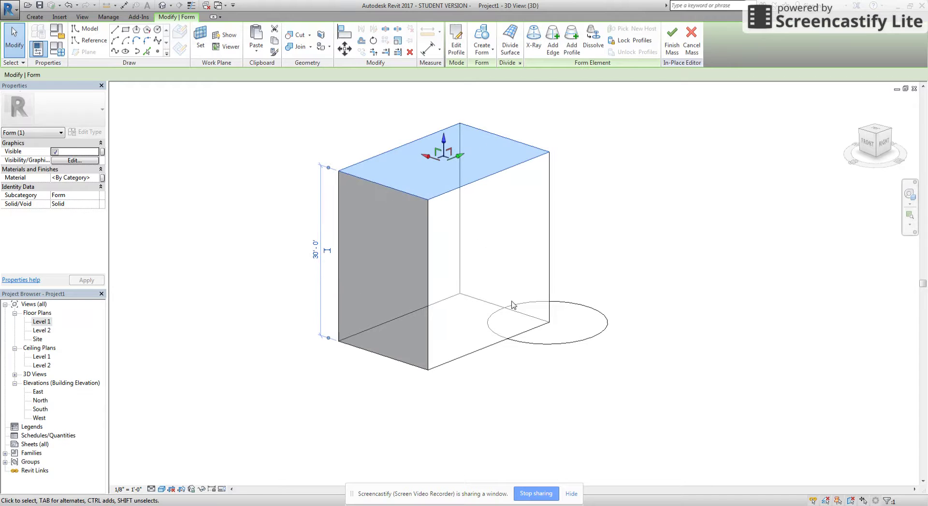
click(694, 282)
Step: Extrude the circle into a solid cylinder 15'-0" tall
click(599, 319)
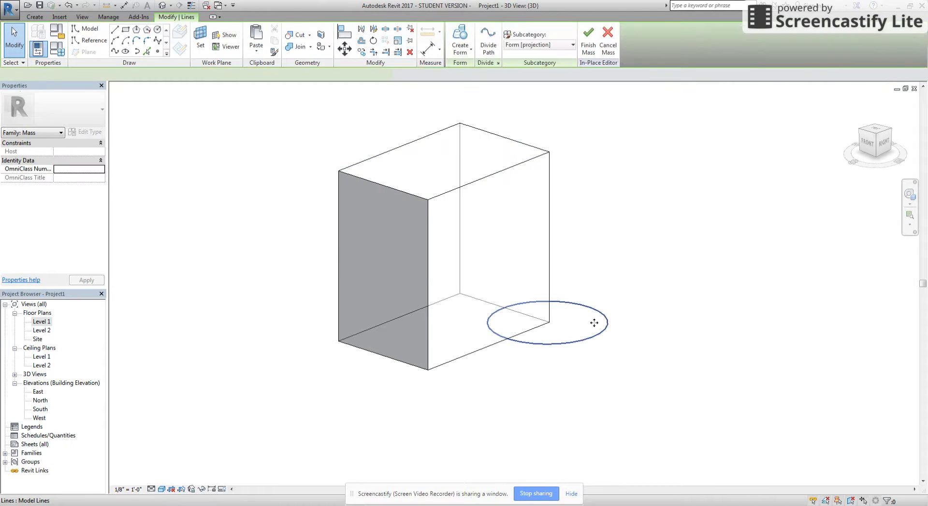
click(460, 39)
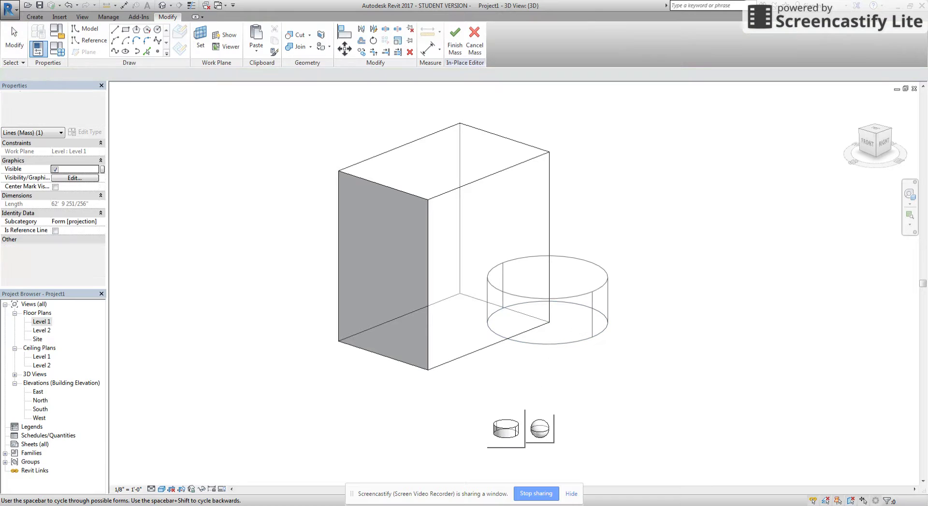
key(space)
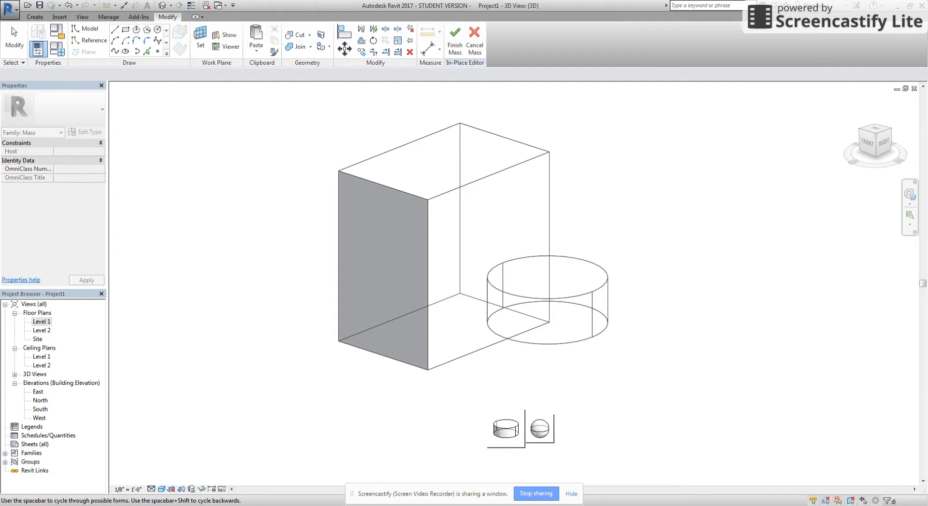
click(506, 429)
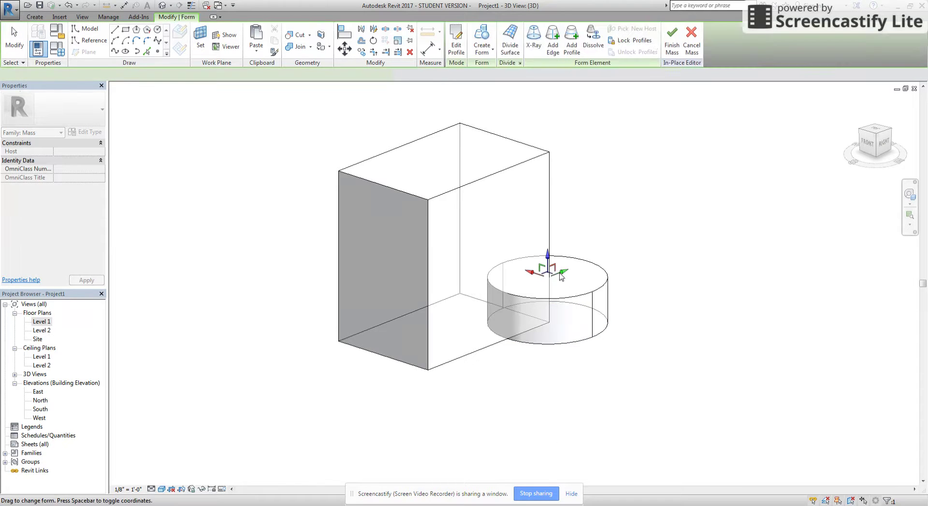
click(481, 289)
text(15')
key(Return)
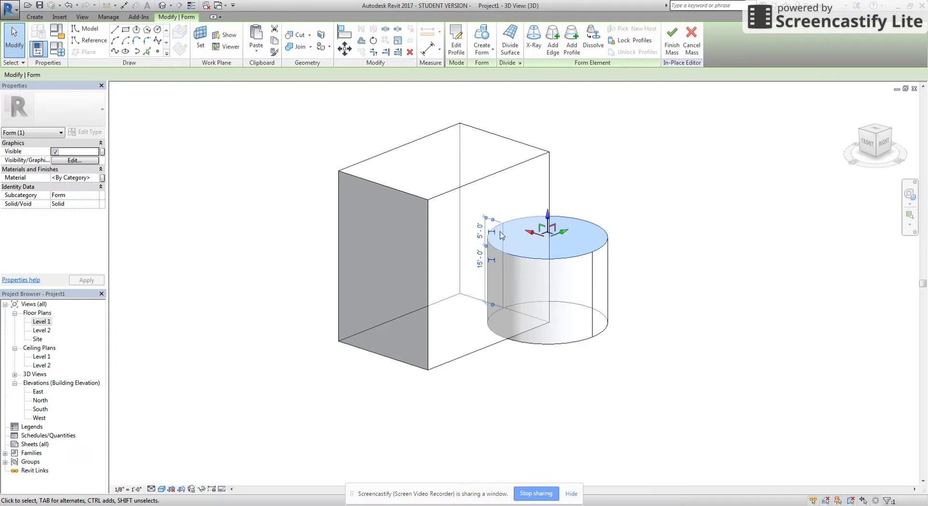
click(735, 233)
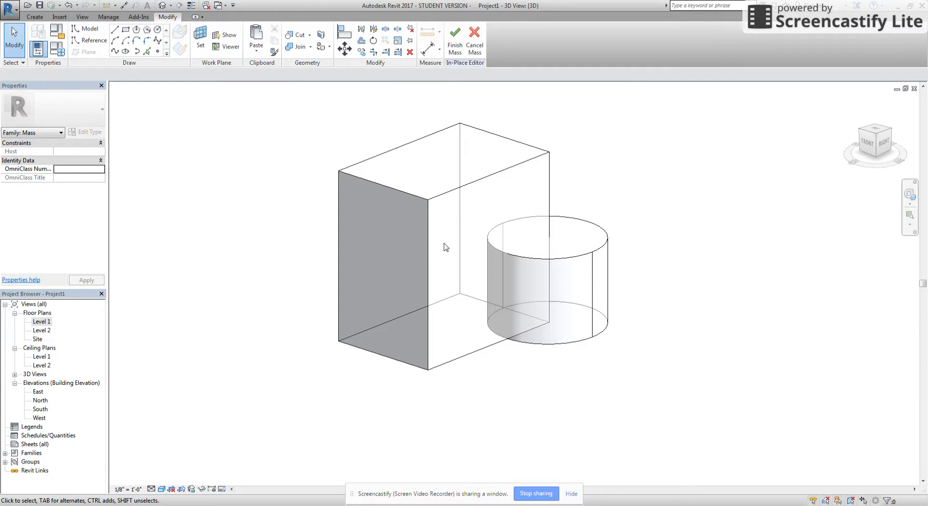
Step: Finish Mass 1 and bring up the options for the Level 2 floor plan
click(454, 41)
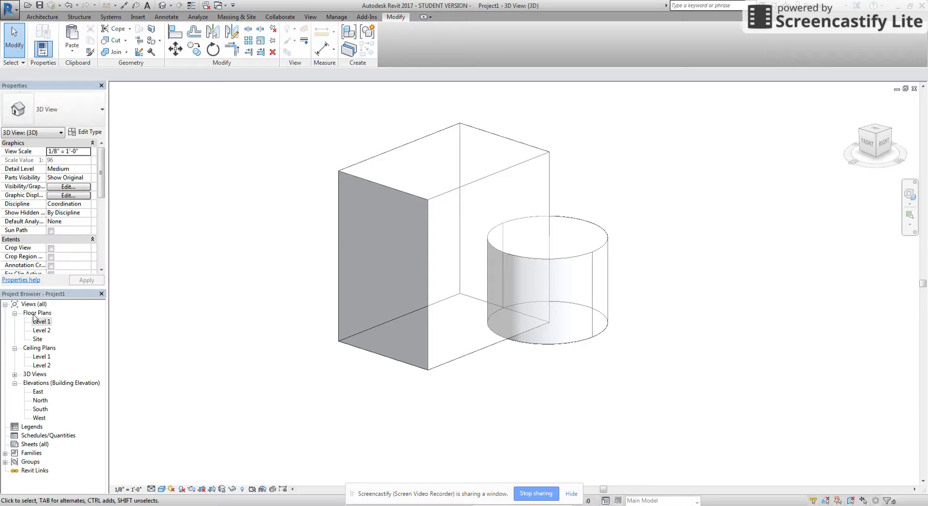
click(39, 333)
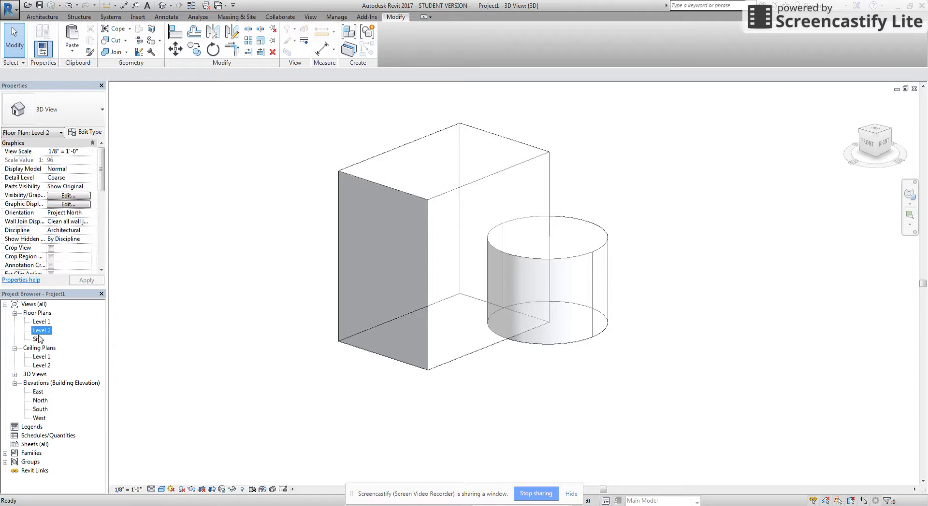
right_click(39, 333)
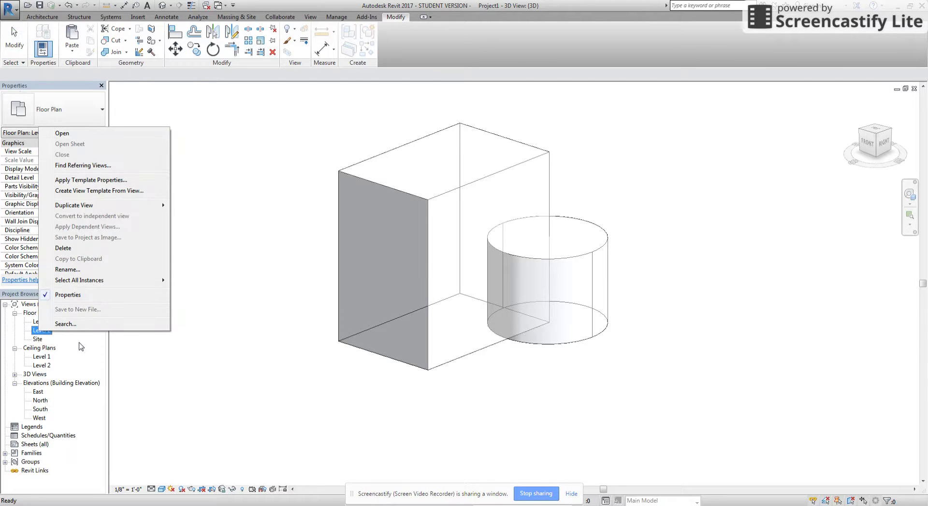
key(Escape)
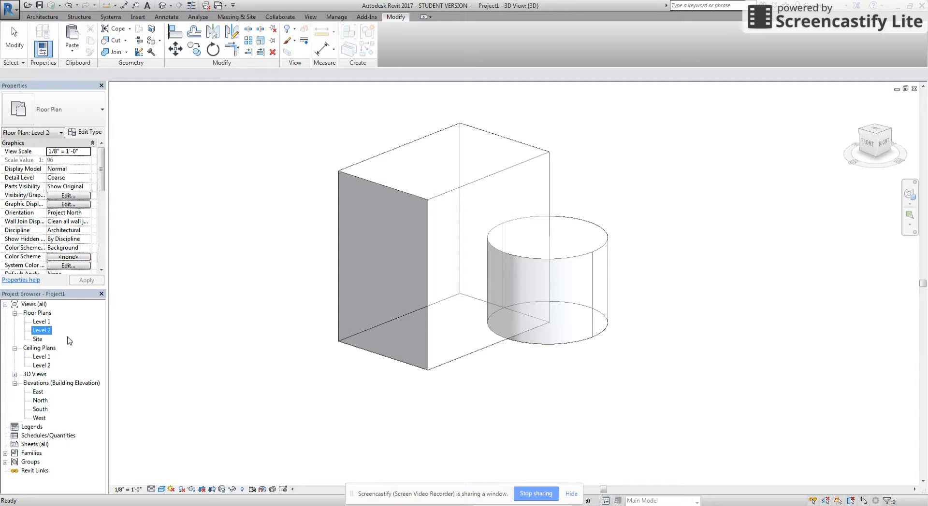
right_click(48, 333)
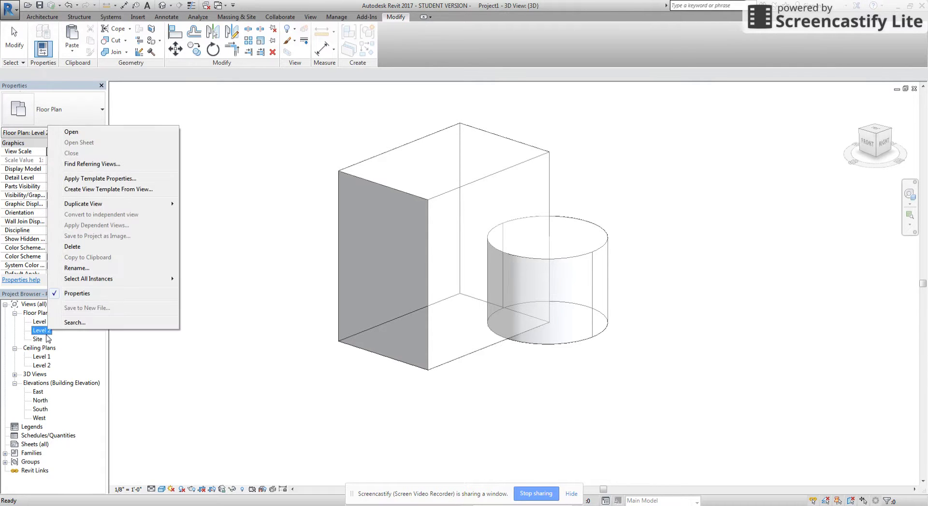
click(38, 314)
right_click(41, 313)
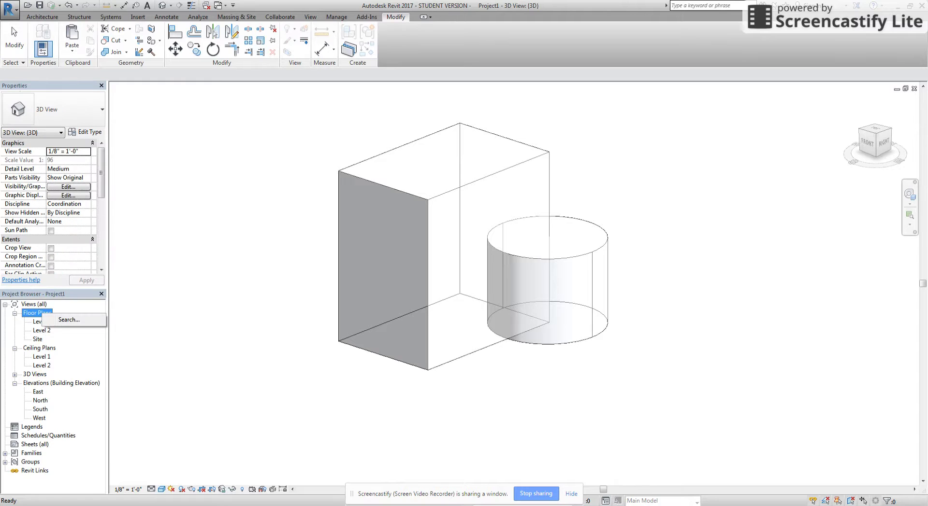
key(Escape)
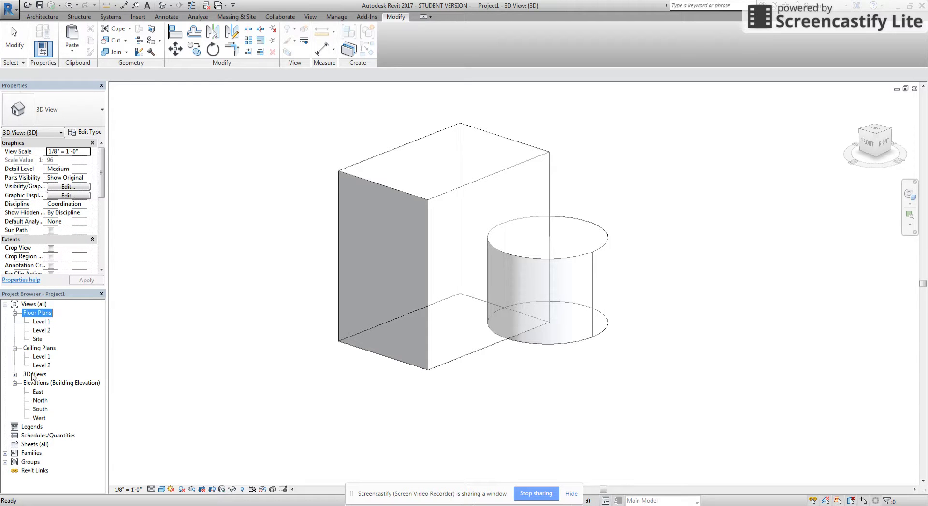
double_click(39, 392)
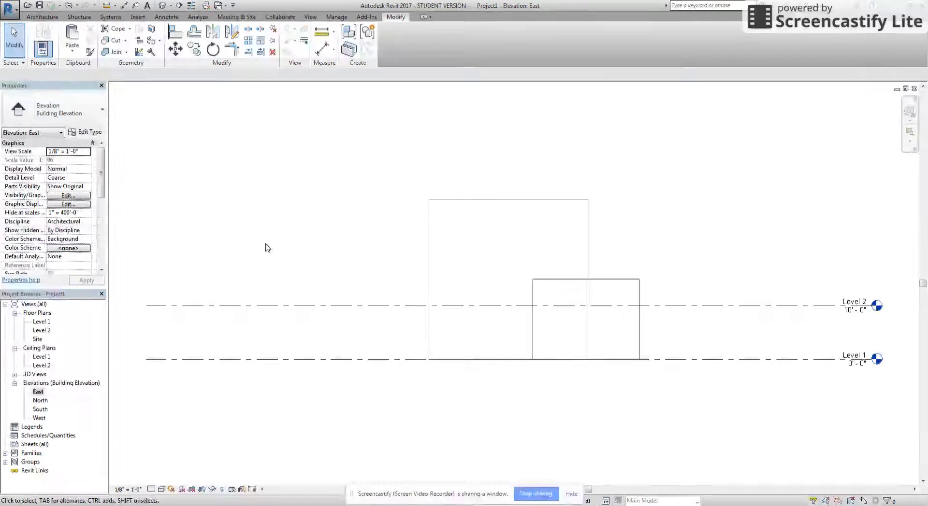
Step: Draw a new Level 3 at 20'-0" across the elevation, then return to 3D
click(45, 18)
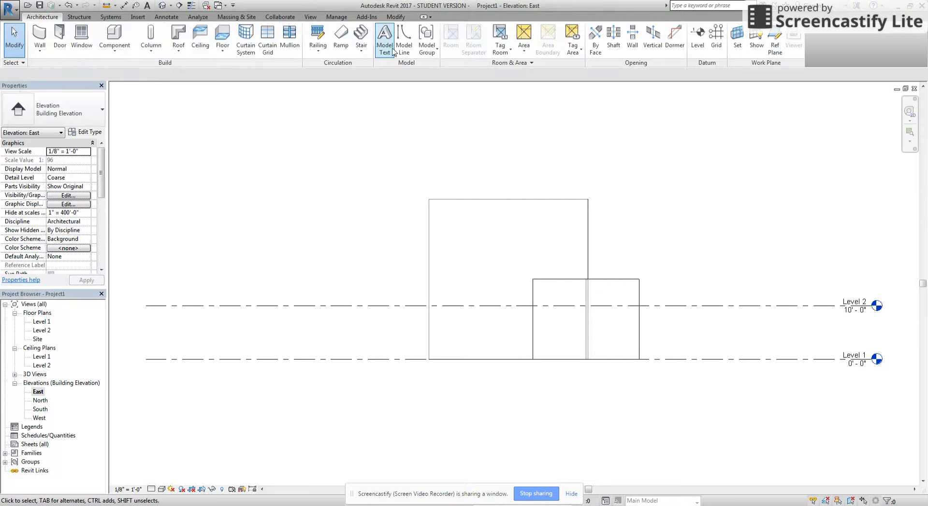
click(716, 36)
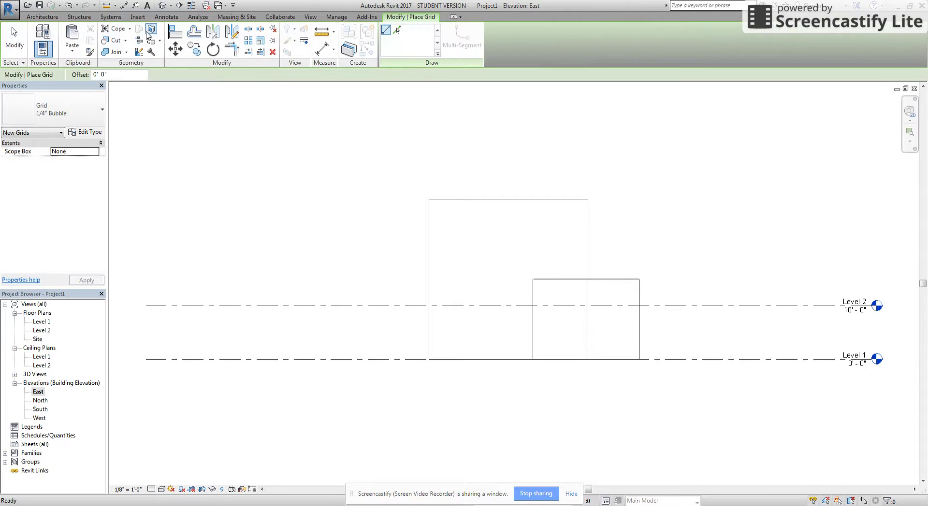
key(Escape)
key(Escape)
click(697, 39)
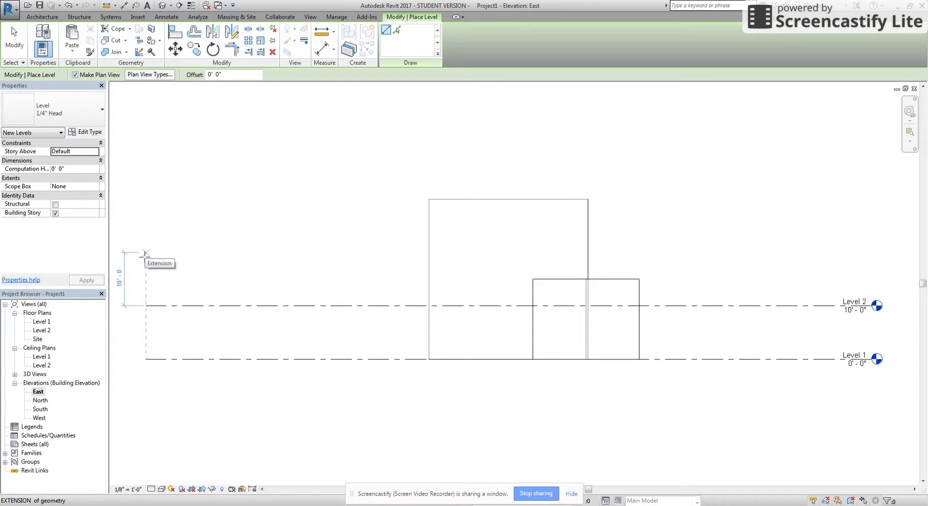
click(145, 253)
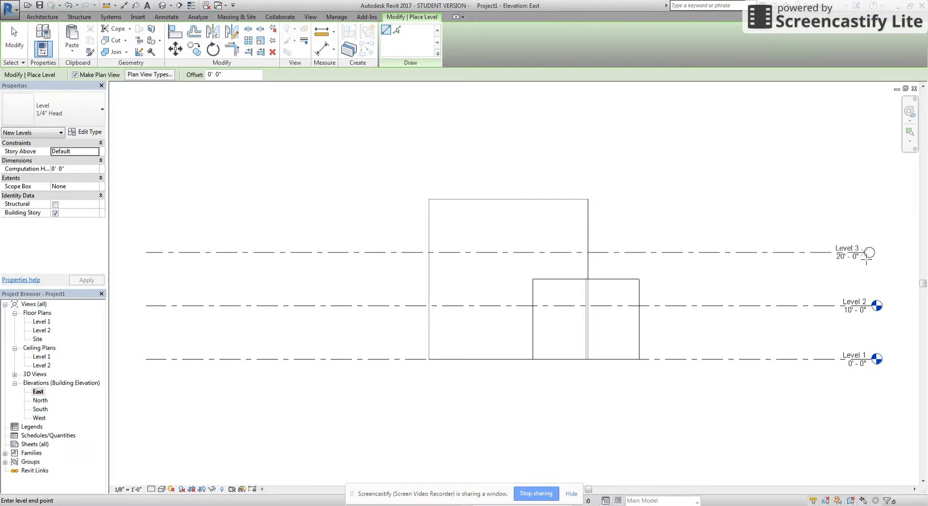
click(871, 254)
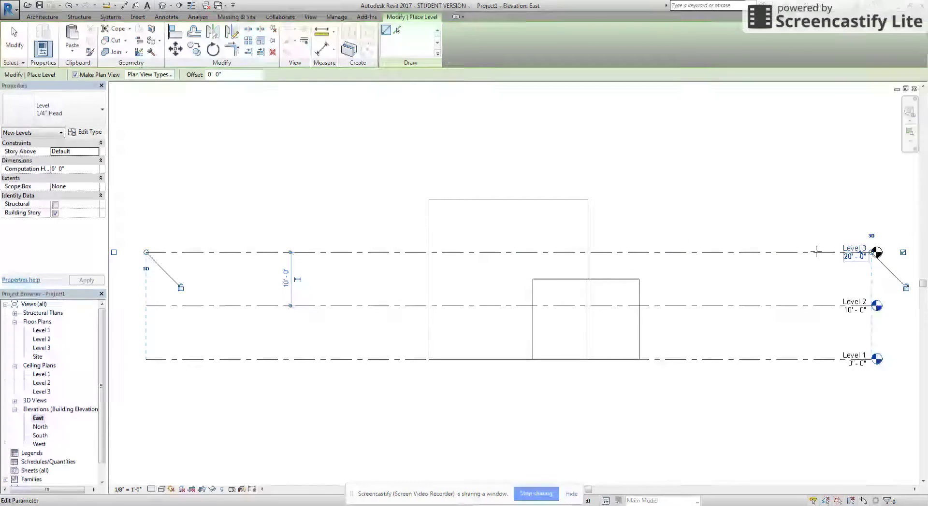
key(Escape)
key(Escape)
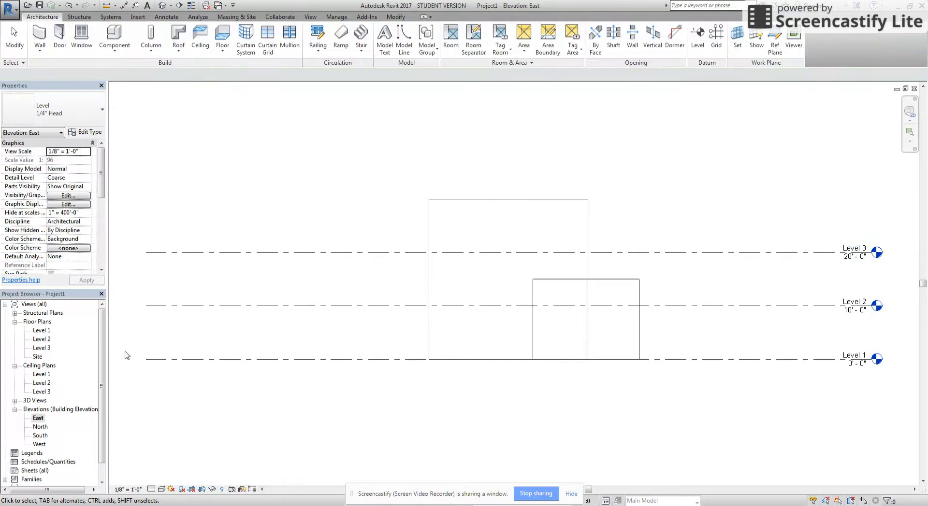
click(165, 6)
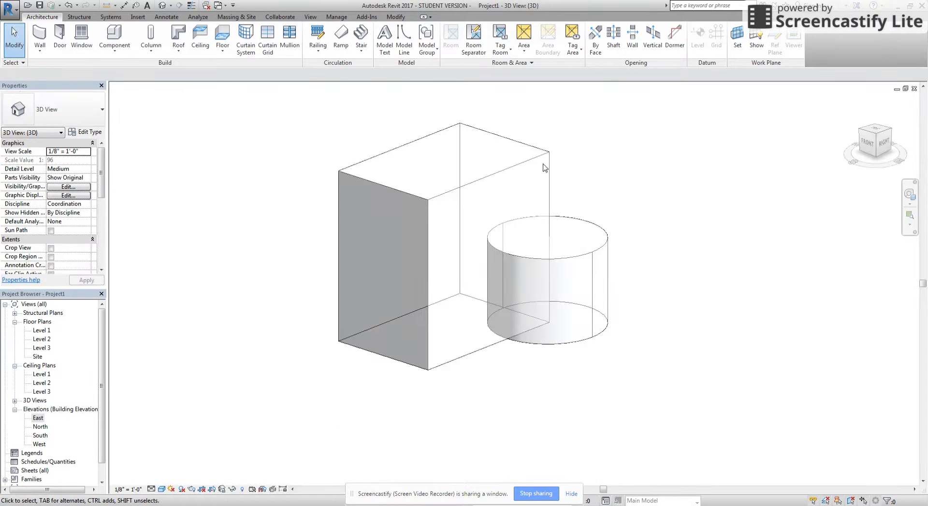
Step: Create mass floors at Levels 1, 2 and 3 and orbit to review them
click(511, 169)
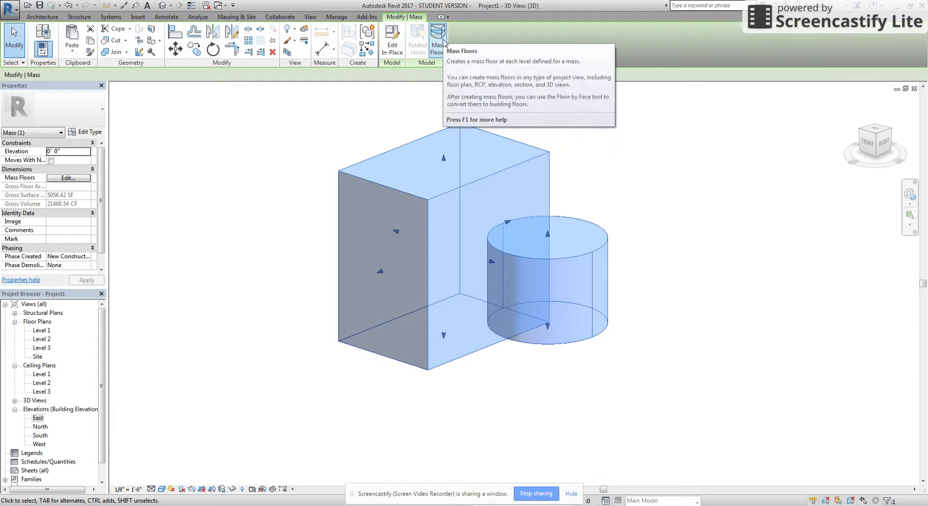
click(437, 41)
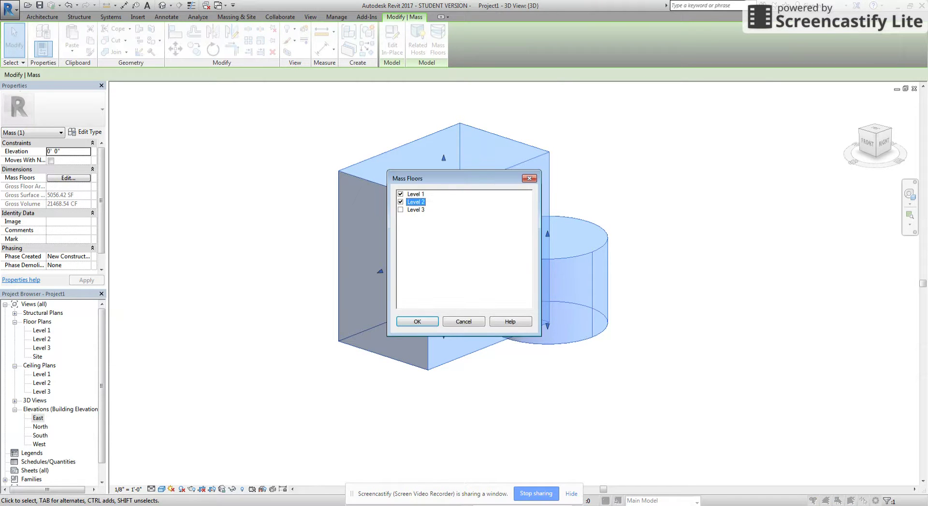
click(417, 322)
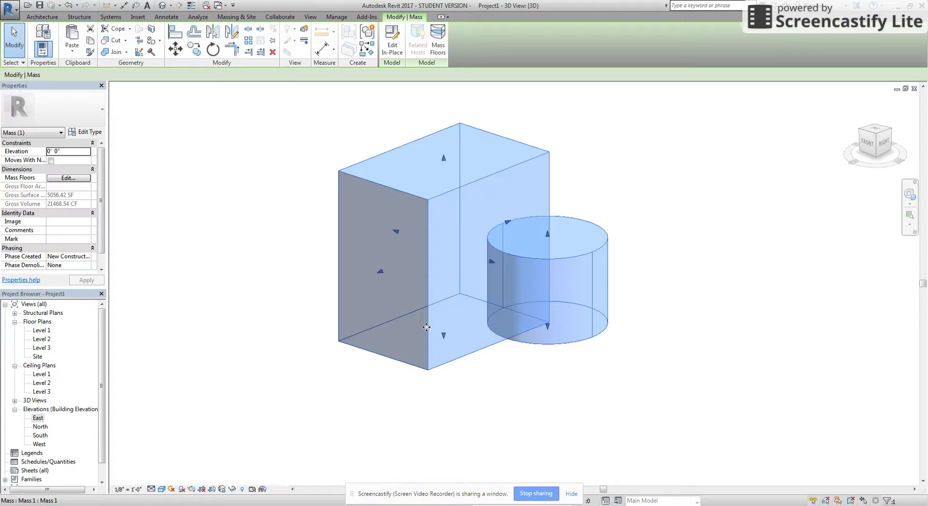
shift+middle_drag(543, 385, 573, 217)
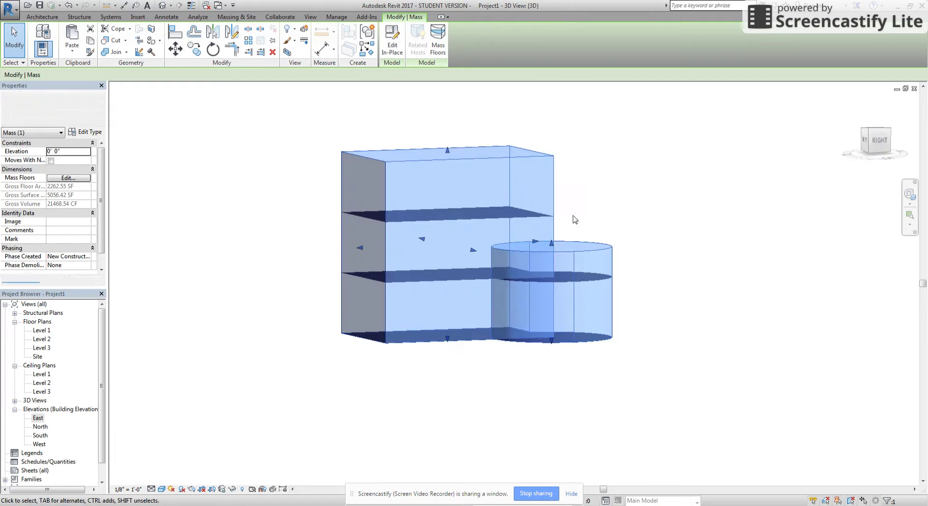
shift+middle_drag(555, 323, 648, 497)
click(648, 375)
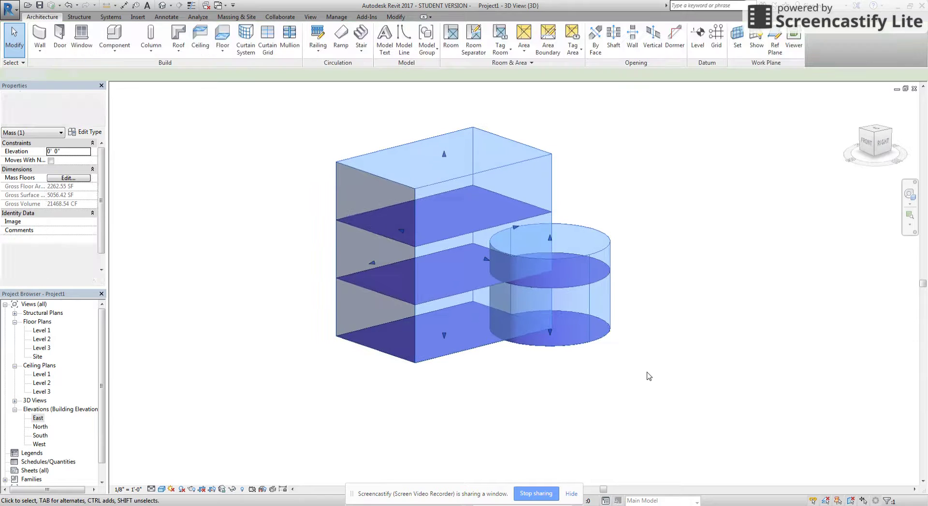
shift+middle_drag(544, 402, 527, 424)
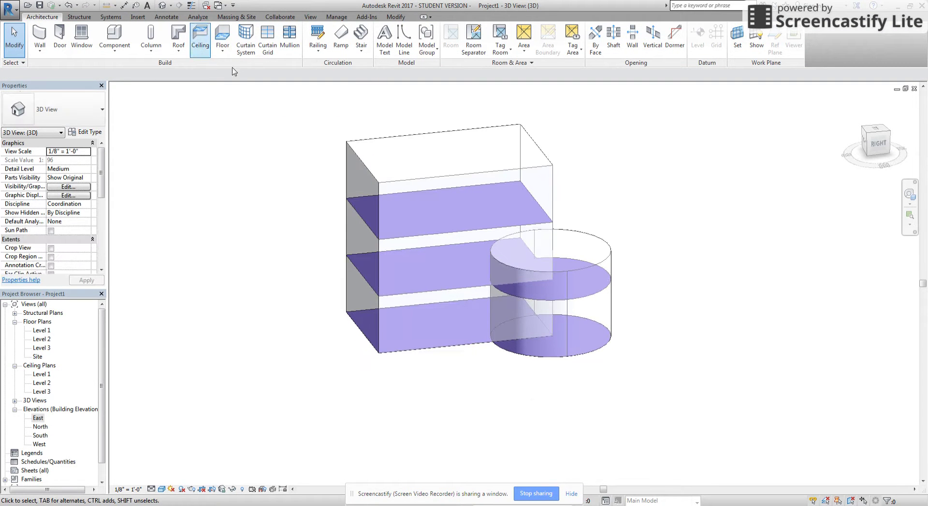
Step: Add 12" Basic Roof slabs on the block and cylinder top faces by face
click(232, 22)
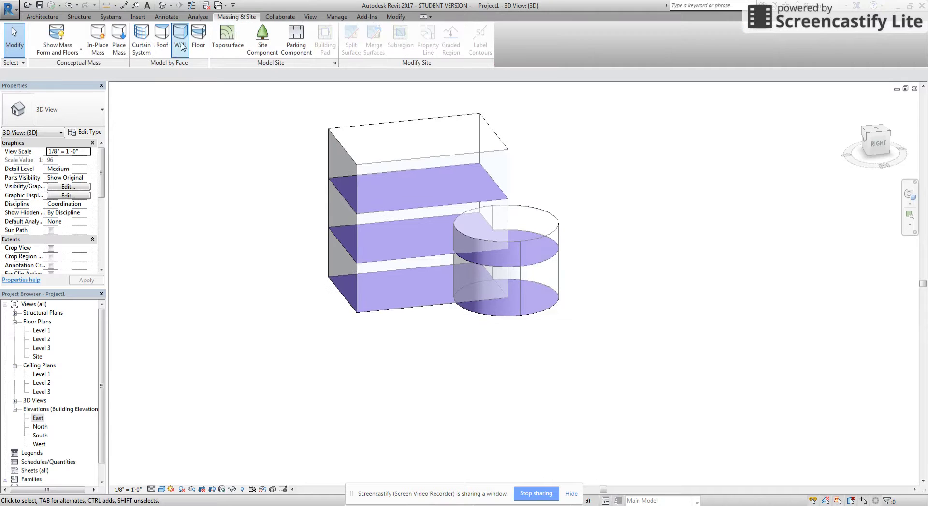
click(164, 39)
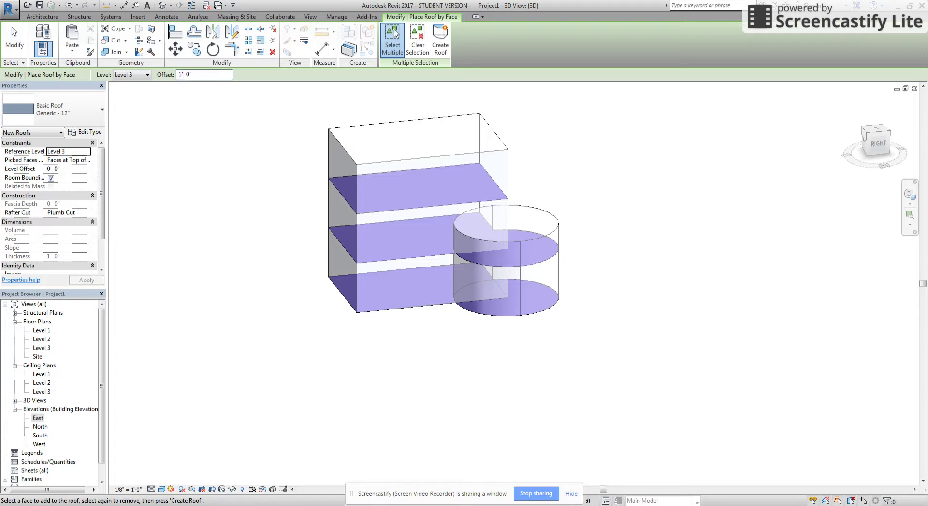
click(360, 134)
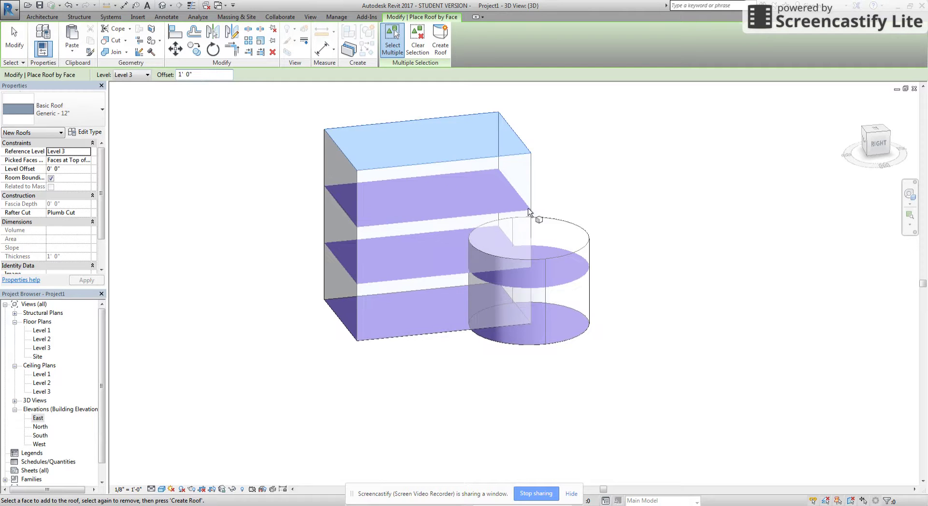
click(561, 237)
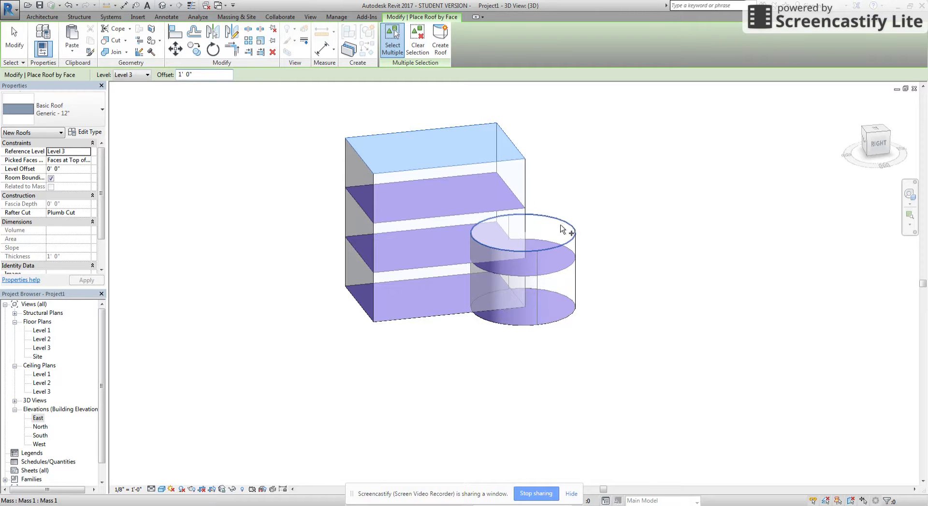
click(442, 39)
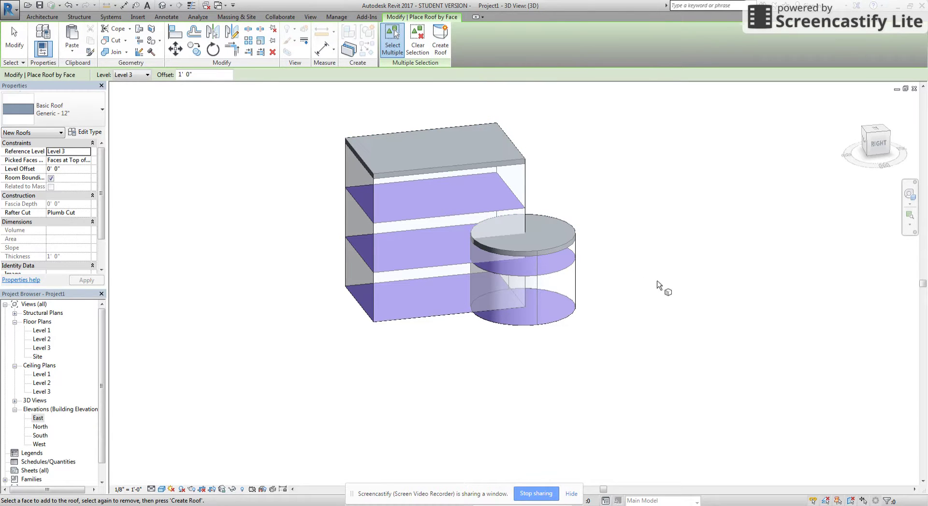
key(Escape)
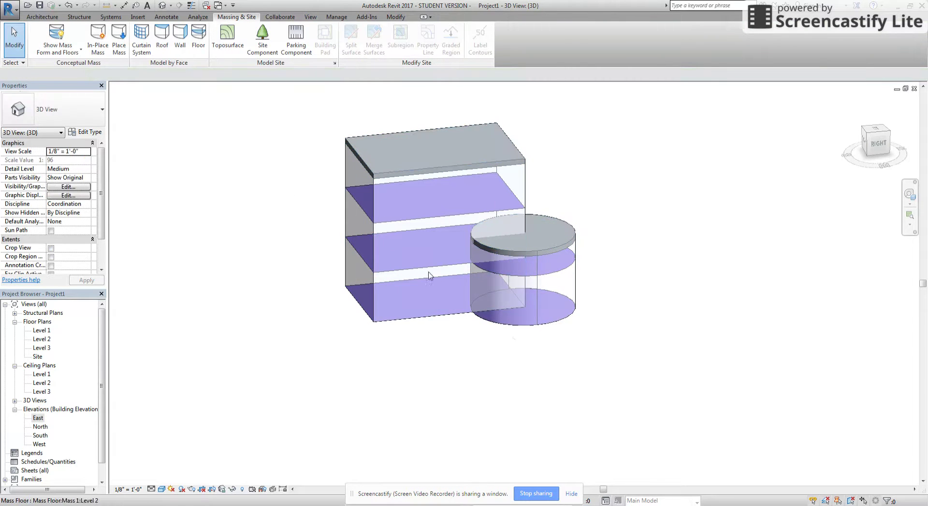
Step: Place Generic - 8" basic walls on the block's right and front faces
click(182, 41)
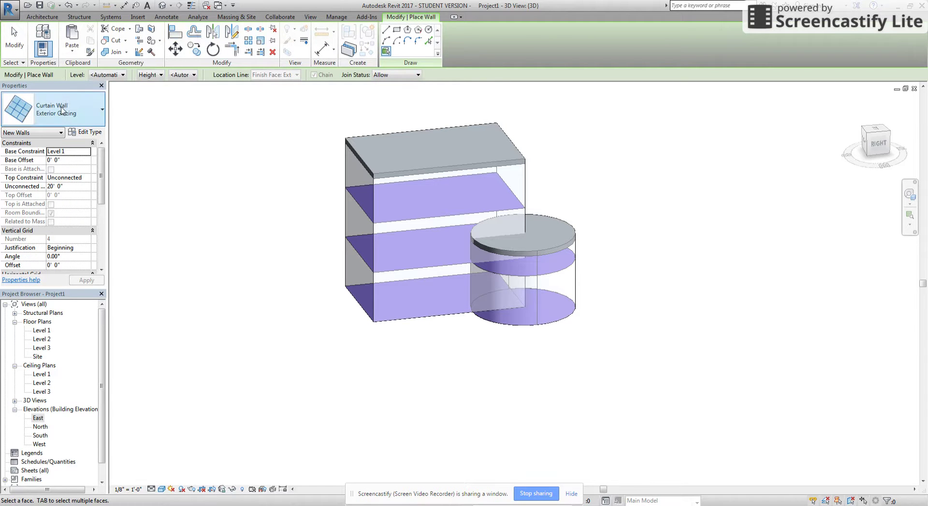
click(83, 106)
scroll(63, 229, up, 3)
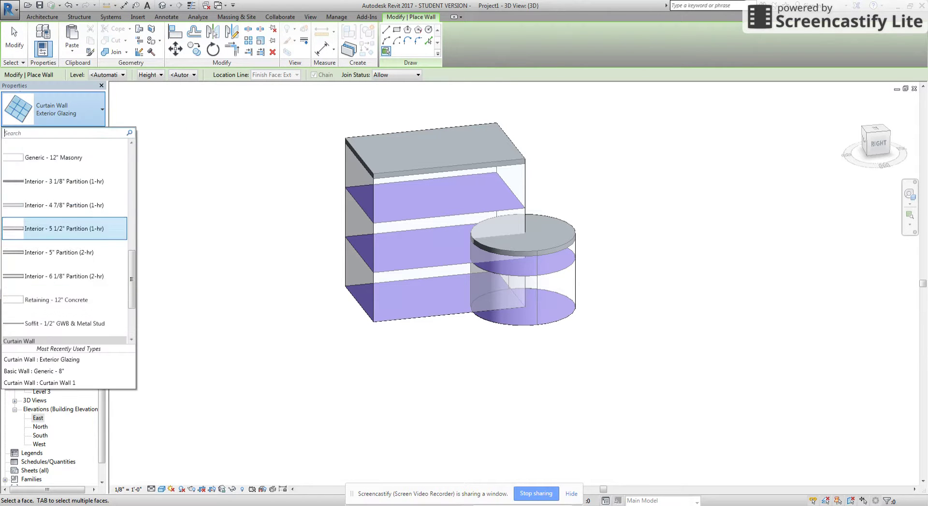
scroll(63, 203, up, 1)
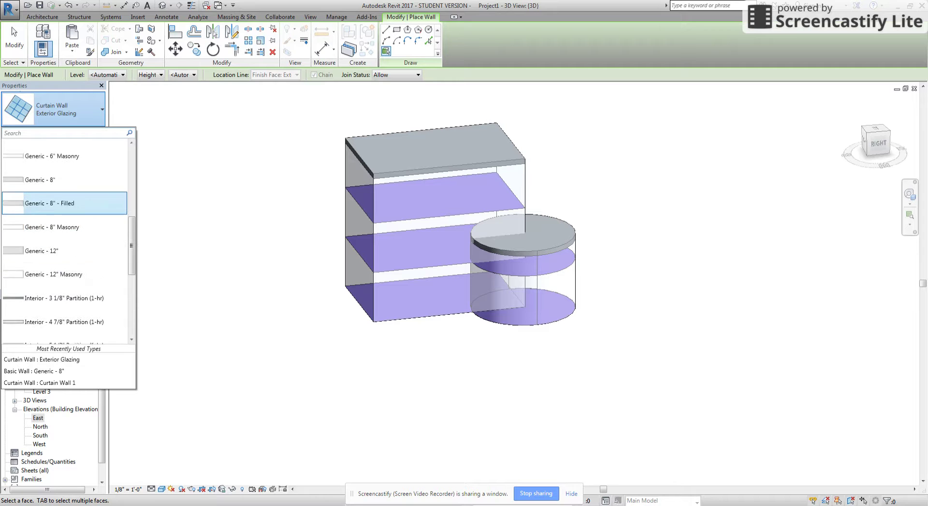
click(63, 179)
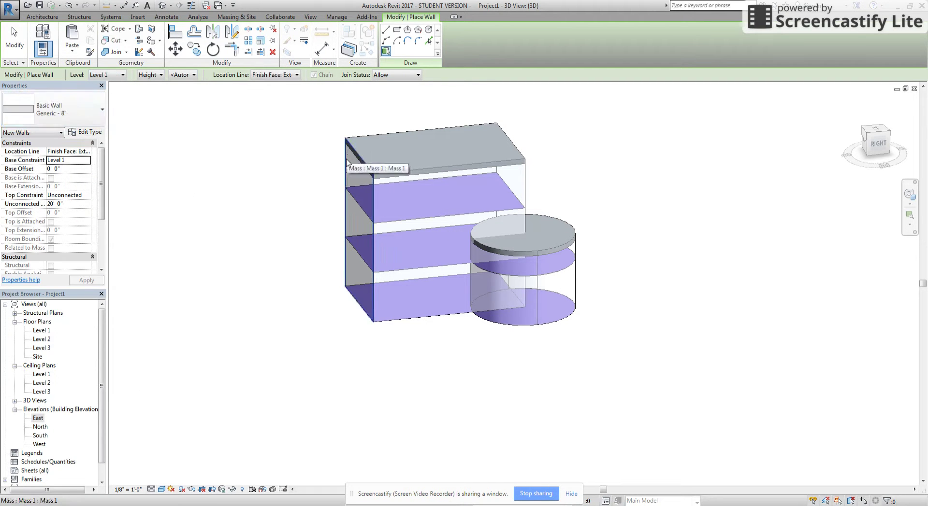
click(522, 160)
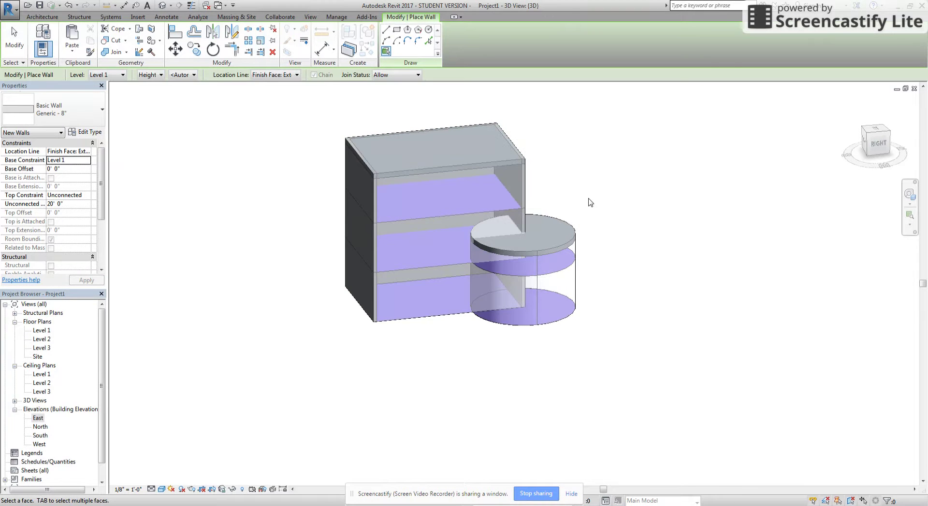
click(387, 269)
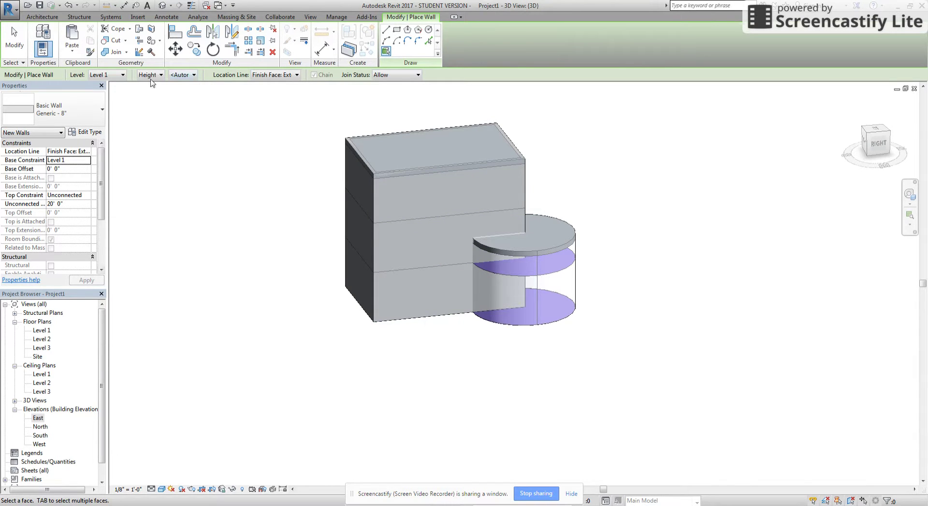
click(249, 17)
Step: Place a 5' x 5' curtain system on the cylinder's curved face, leaving the type unchanged
click(140, 41)
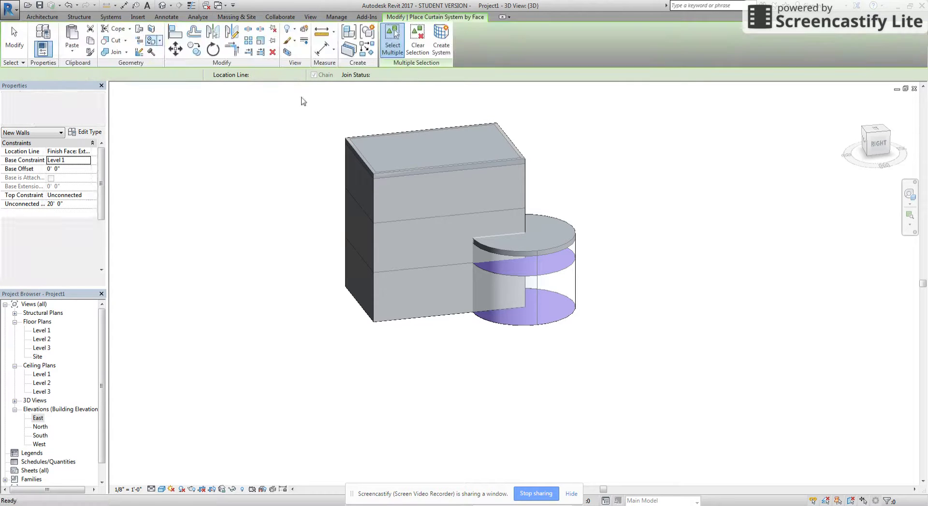
click(87, 133)
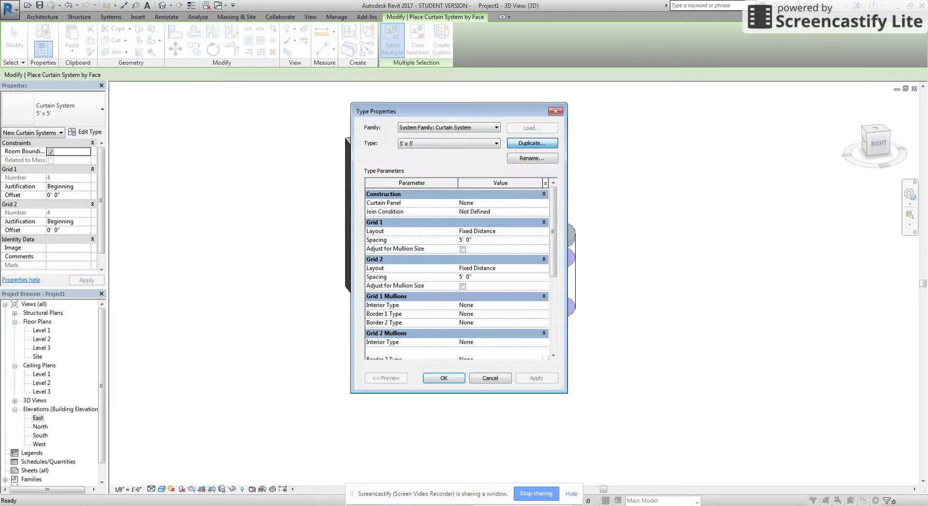
click(531, 143)
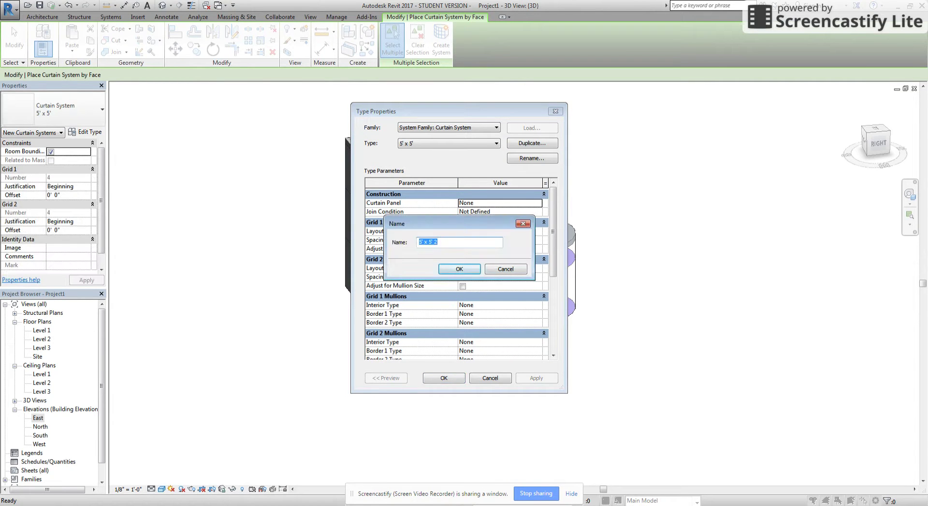
key(Escape)
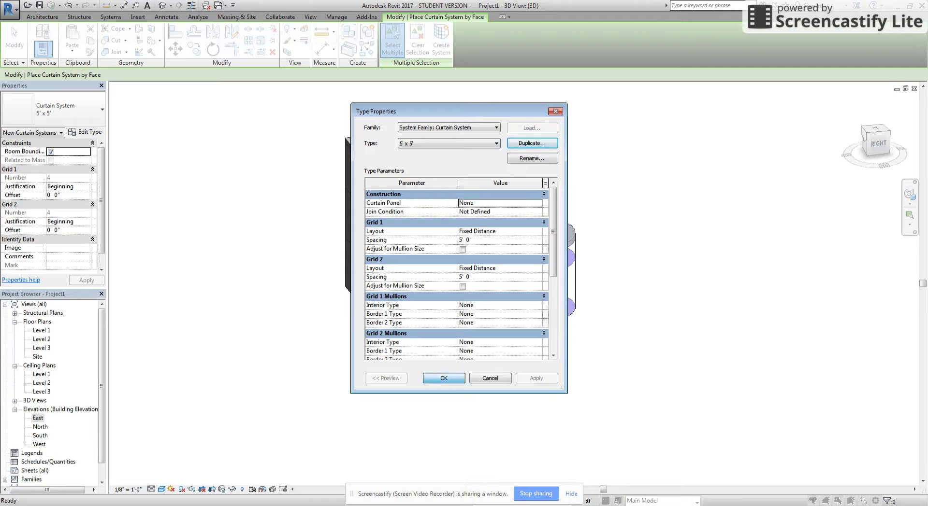
key(Escape)
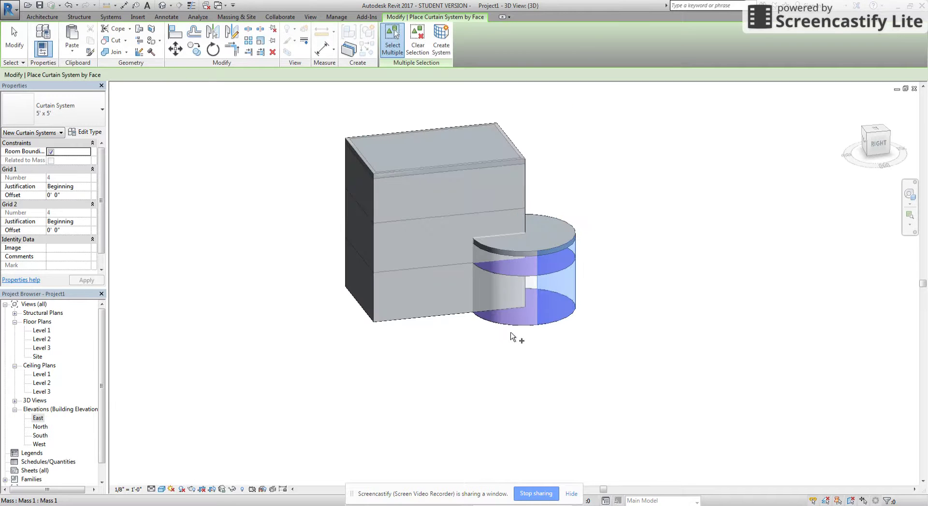
click(520, 325)
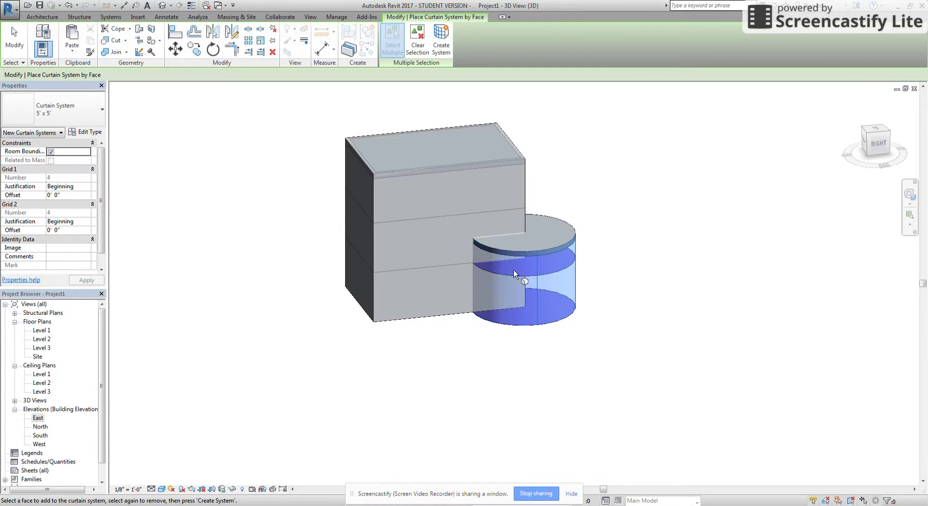
click(441, 41)
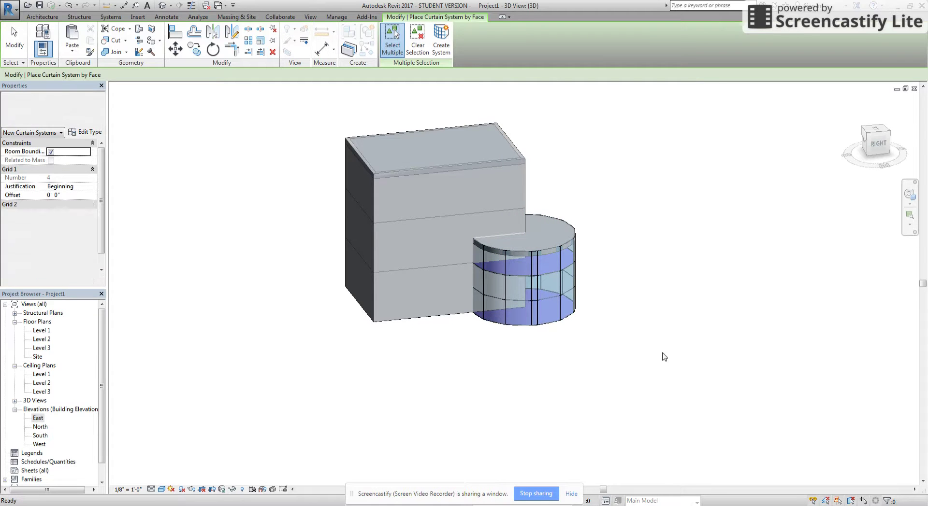
key(Escape)
key(Escape)
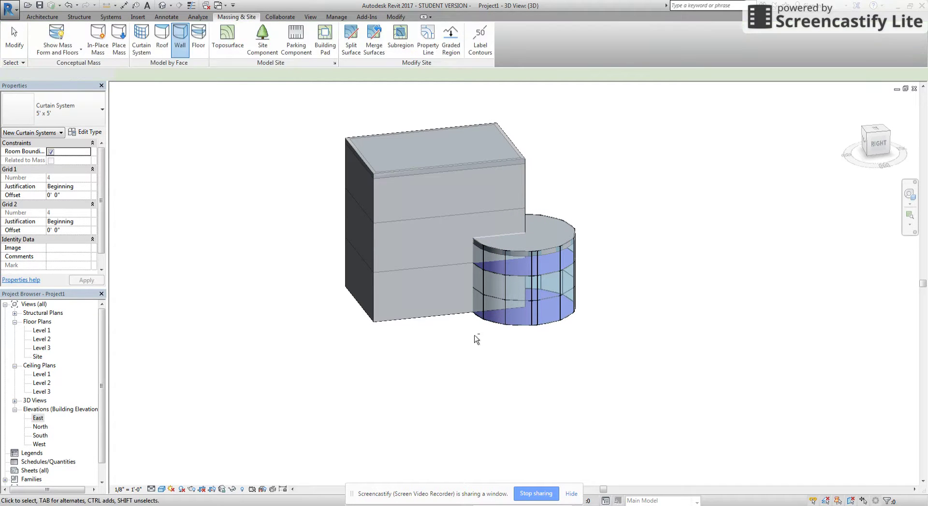
shift+middle_drag(449, 358, 520, 357)
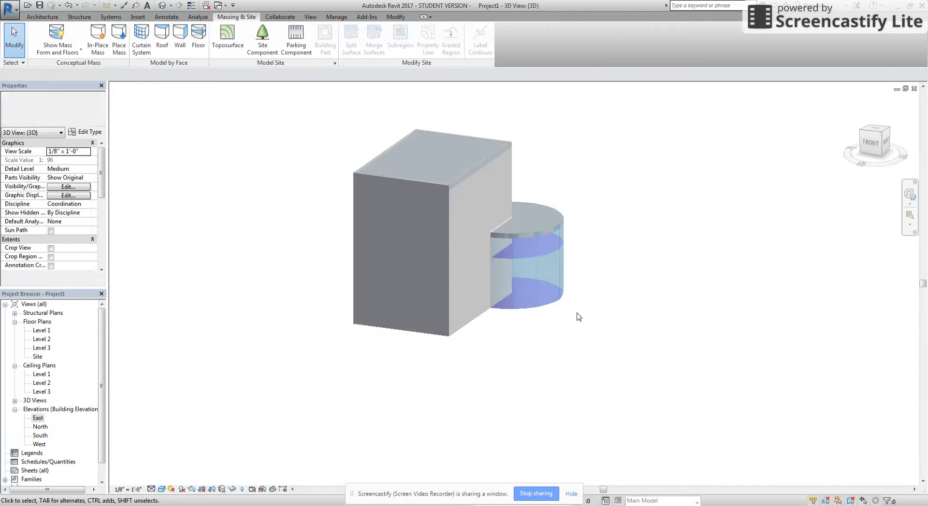
shift+middle_drag(468, 387, 261, 346)
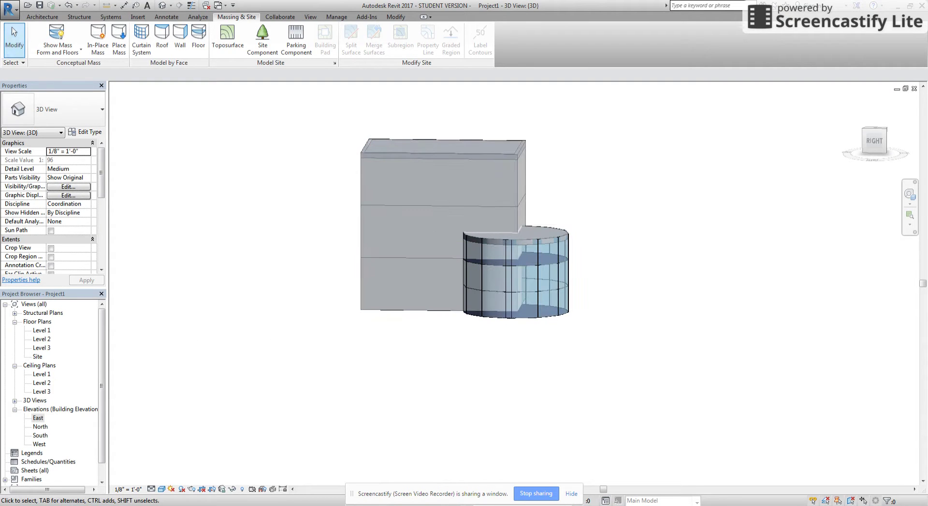
double_click(43, 332)
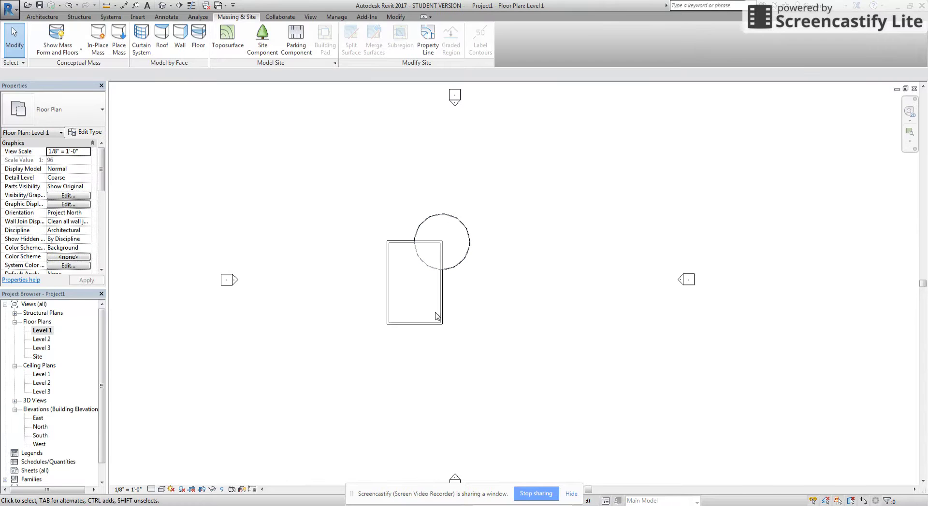
Step: Start an architectural wall on the Level 1 plan using the Curtain Wall: Exterior Glazing type
middle_drag(478, 325, 491, 307)
scroll(475, 281, up, 2)
scroll(463, 275, up, 2)
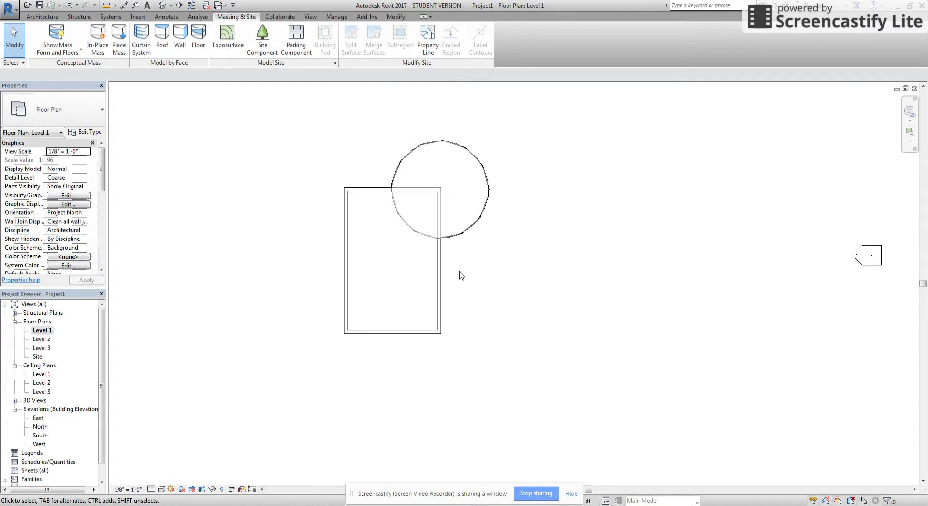
click(42, 17)
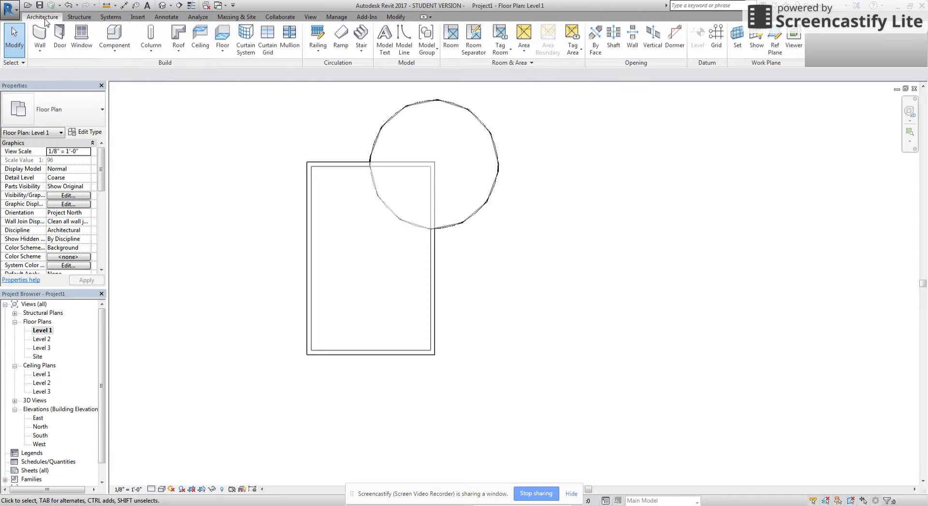
click(43, 56)
click(71, 68)
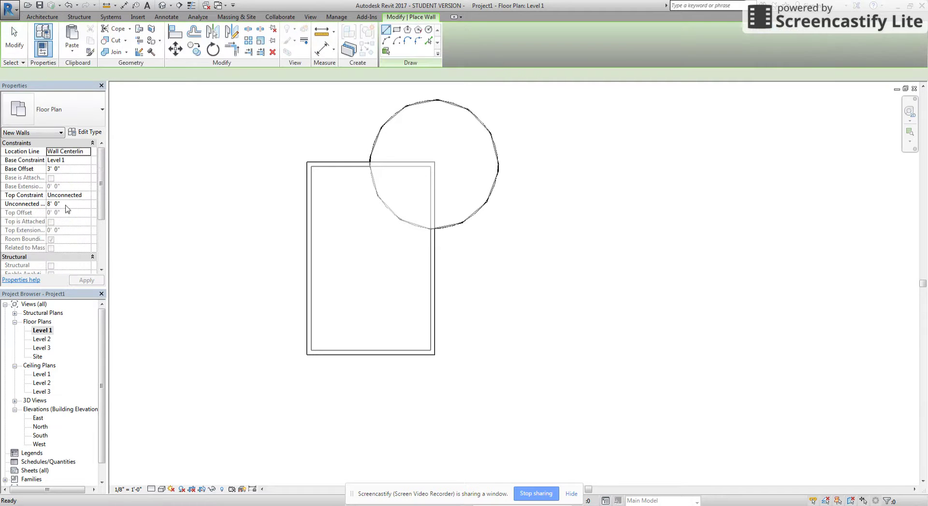
click(102, 118)
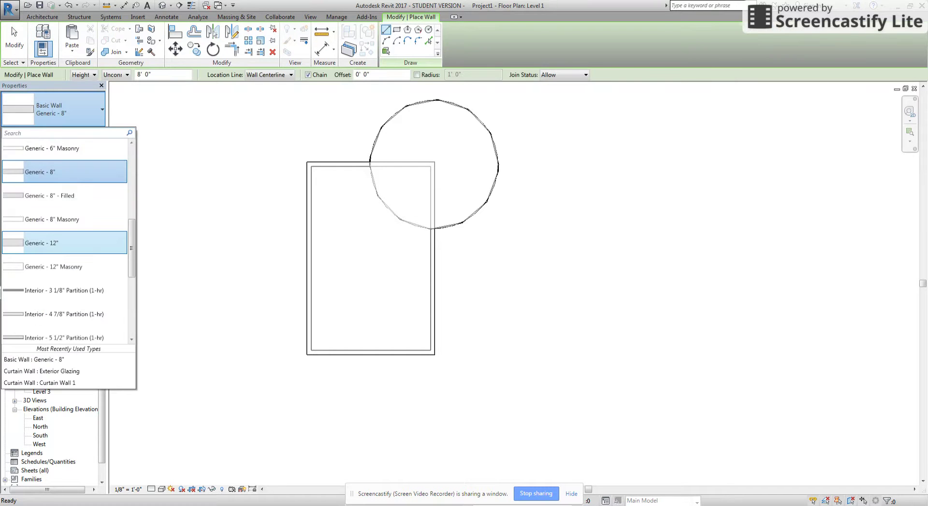
scroll(63, 261, down, 5)
scroll(44, 299, down, 2)
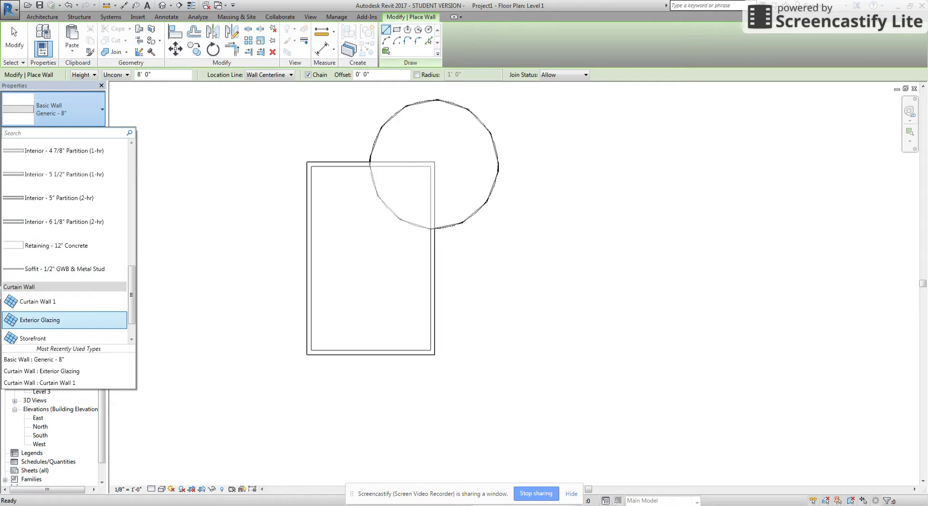
click(44, 323)
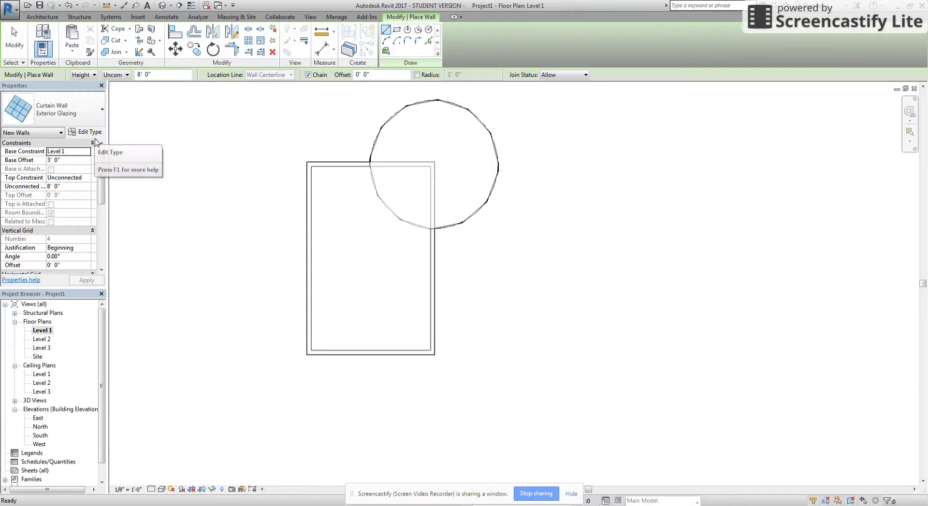
Step: Review the Exterior Glazing type properties, accept them, and select the Unconnected Height field
click(90, 132)
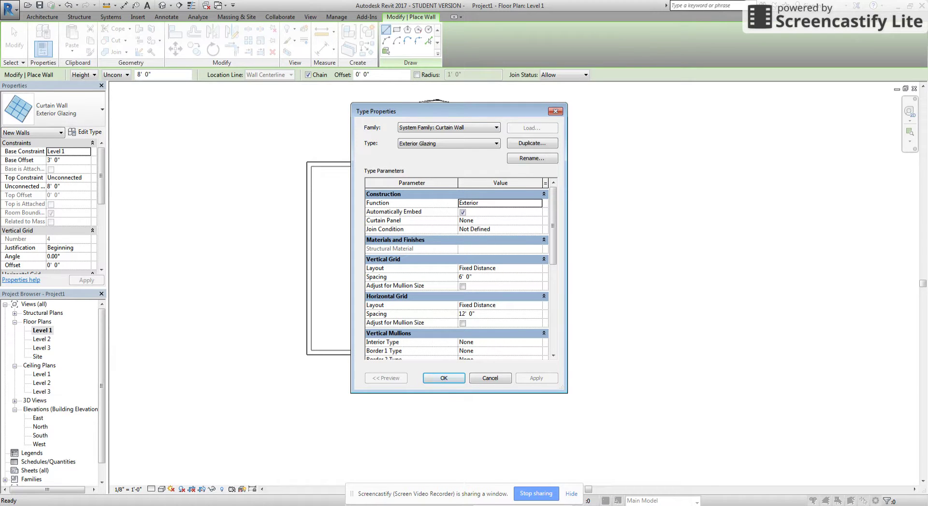
click(442, 378)
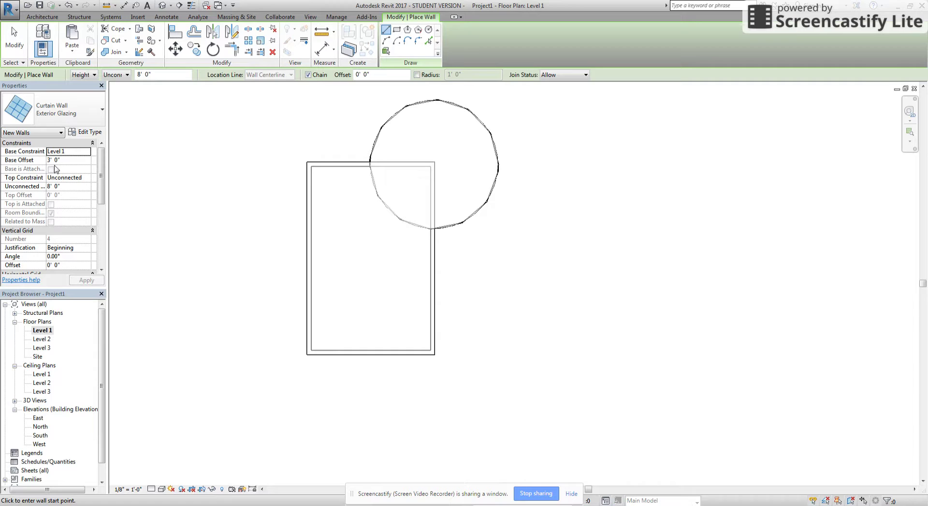
click(50, 188)
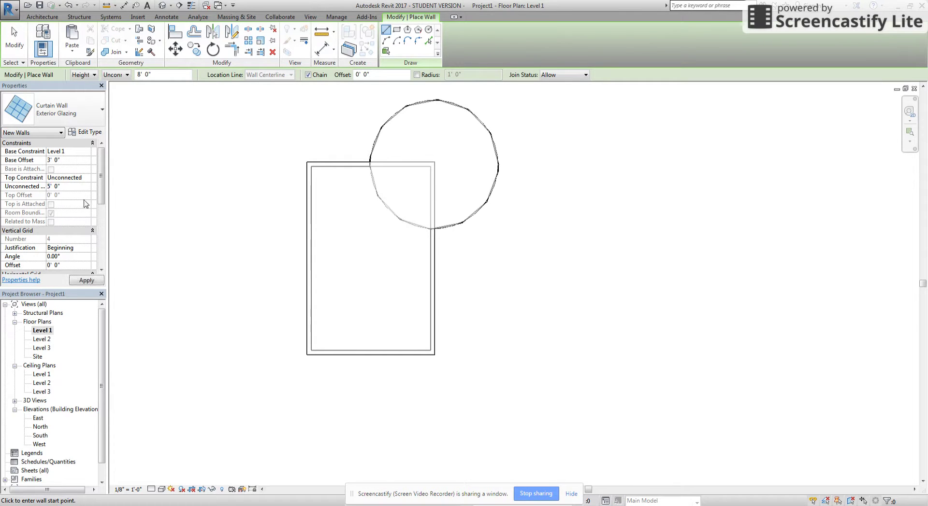
Step: Draw curtain walls down the rectangle's right edge, based on Level 1 and Level 2
click(433, 240)
click(433, 348)
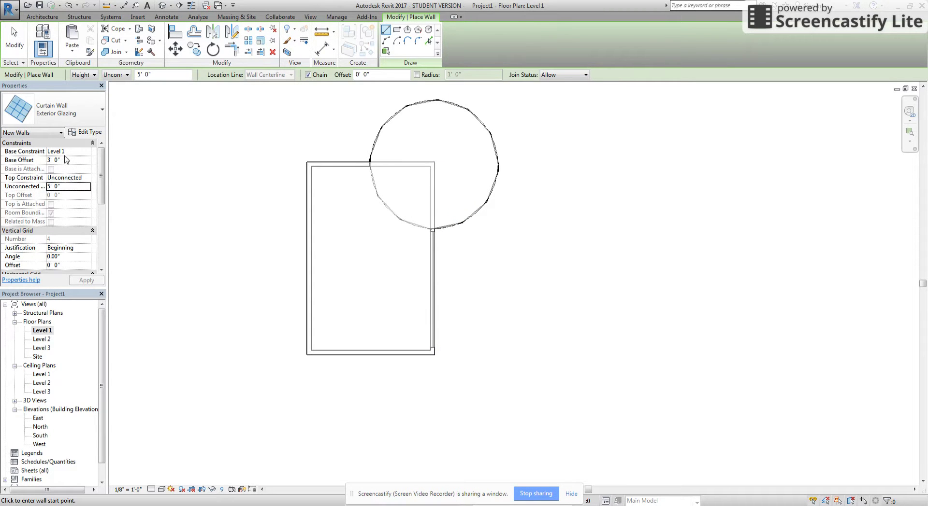
click(86, 154)
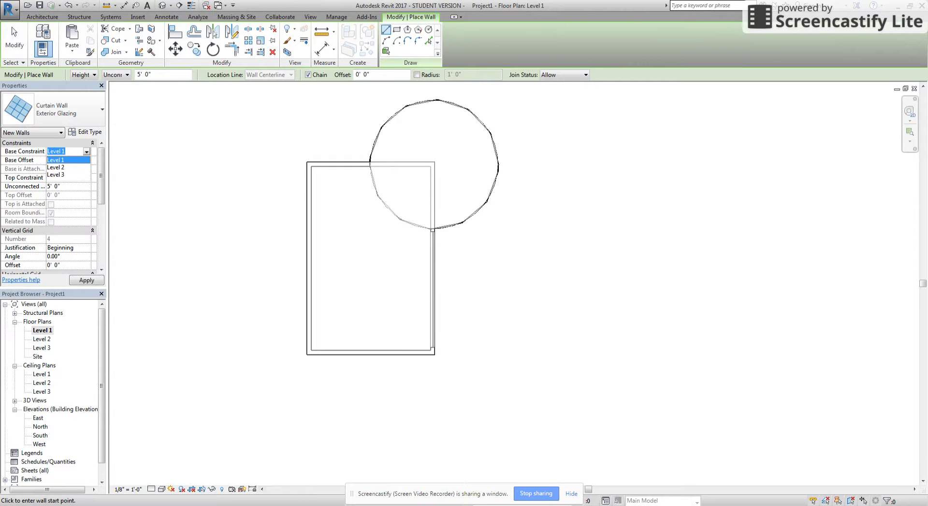
click(55, 167)
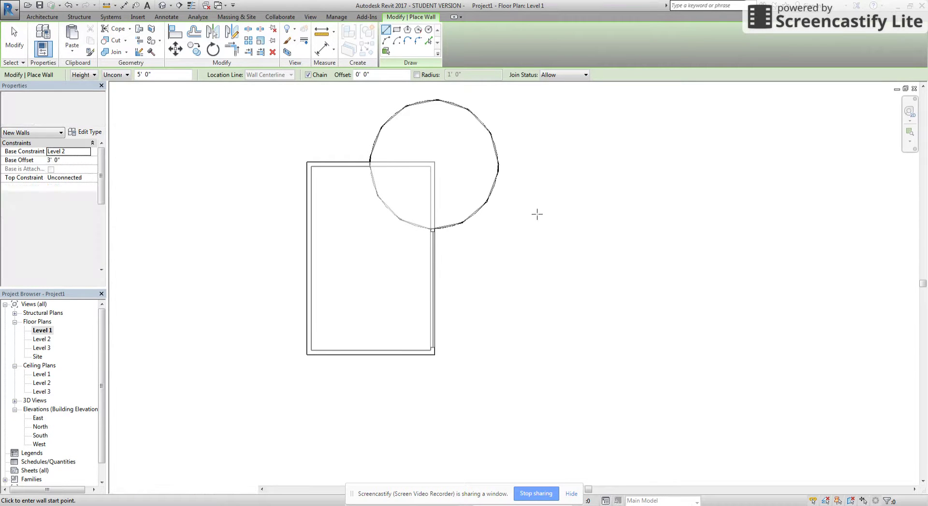
click(433, 232)
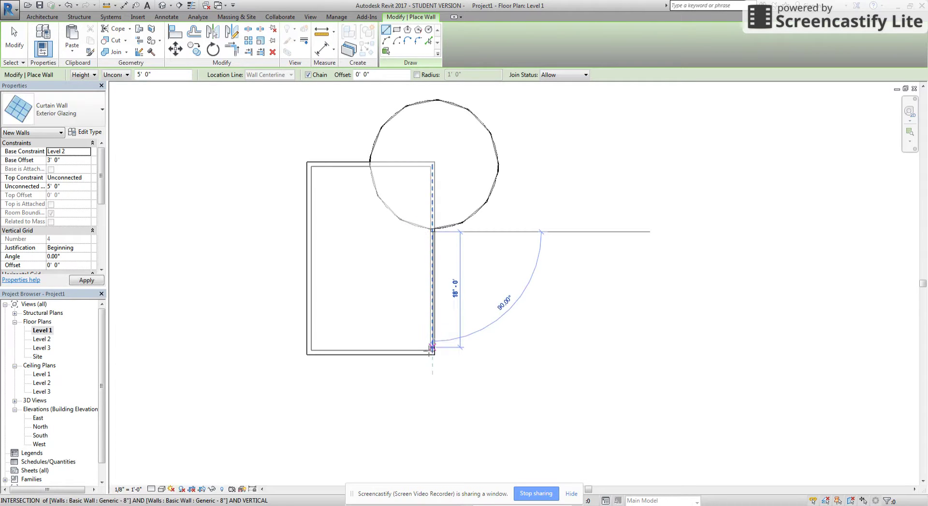
click(432, 348)
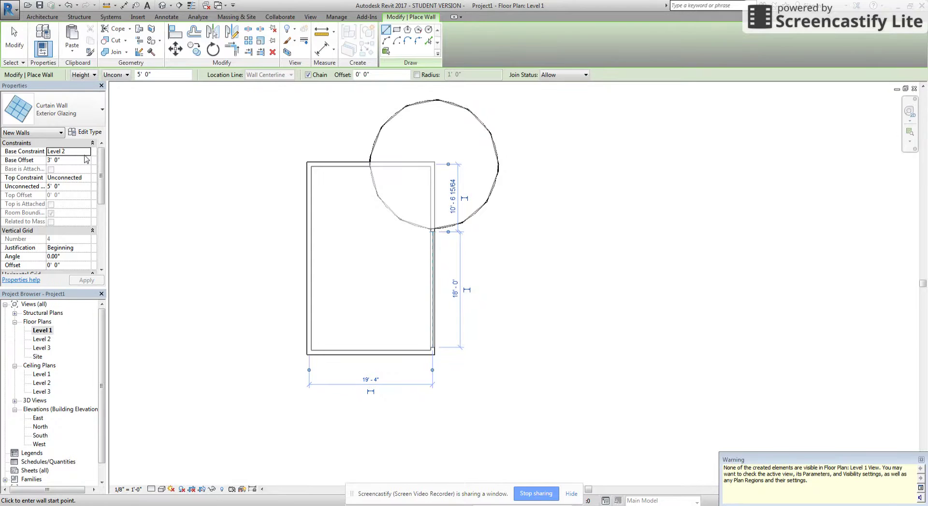
Step: Add a third curtain wall along the same edge based on Level 3, then exit
click(87, 153)
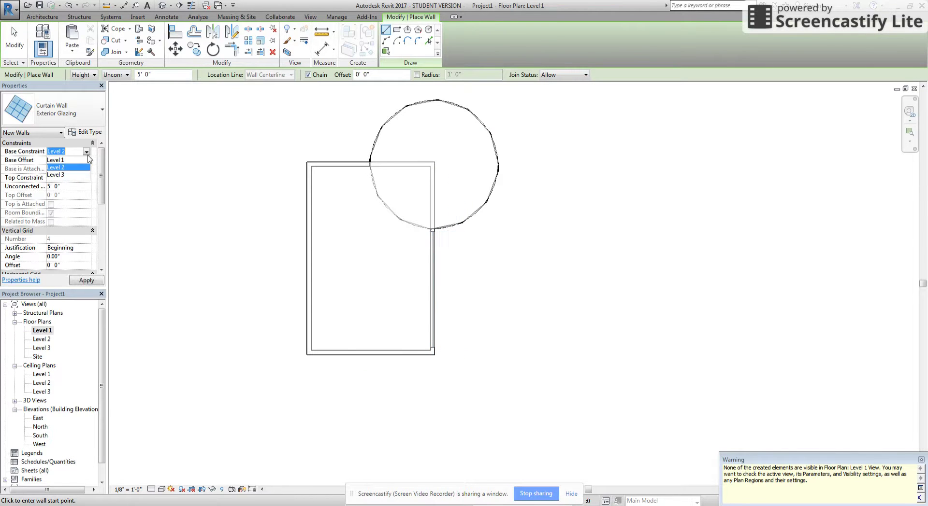
click(70, 175)
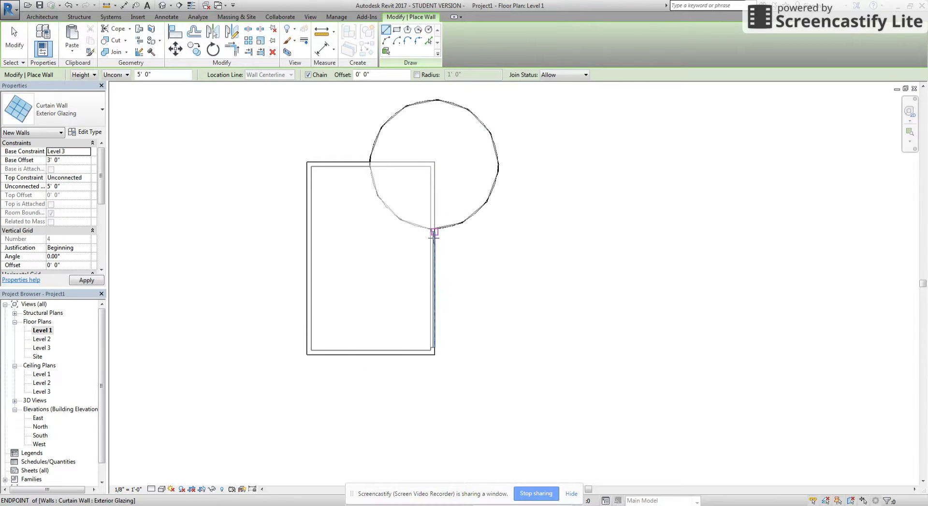
click(431, 232)
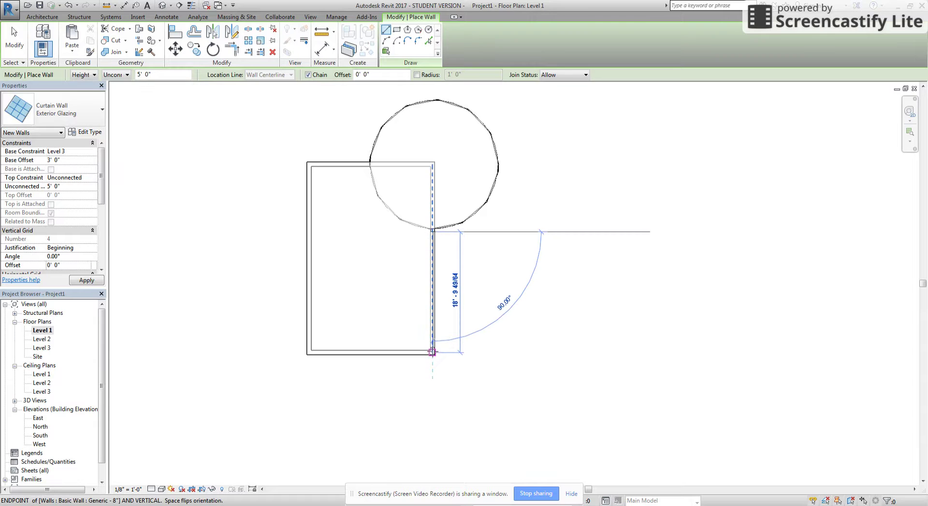
scroll(433, 348, up, 2)
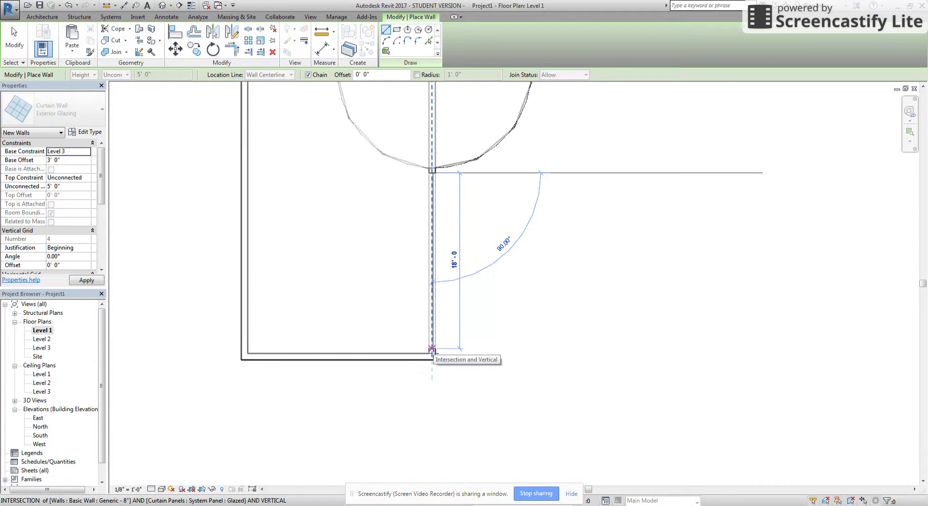
click(432, 349)
key(Escape)
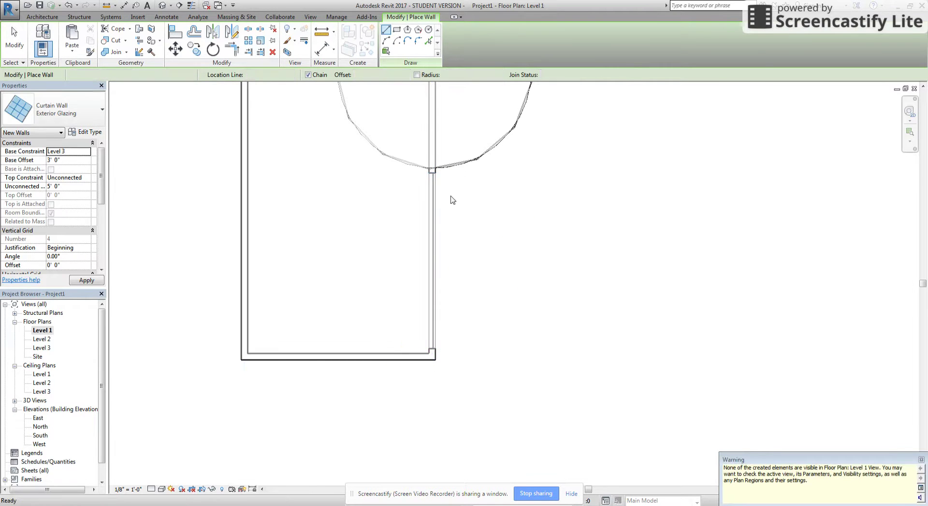
key(Escape)
Step: View the finished building in the {3D} view and open Save As for Project1
click(162, 5)
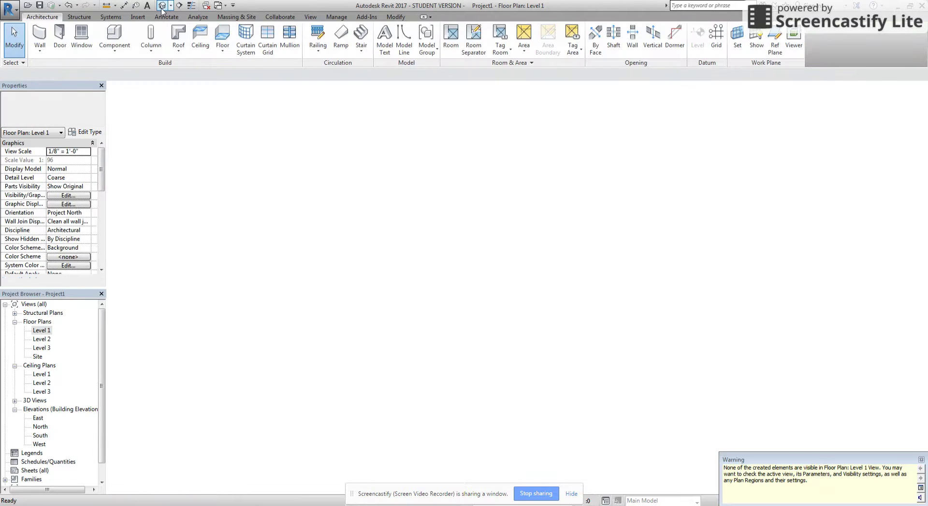
shift+middle_drag(472, 372, 509, 429)
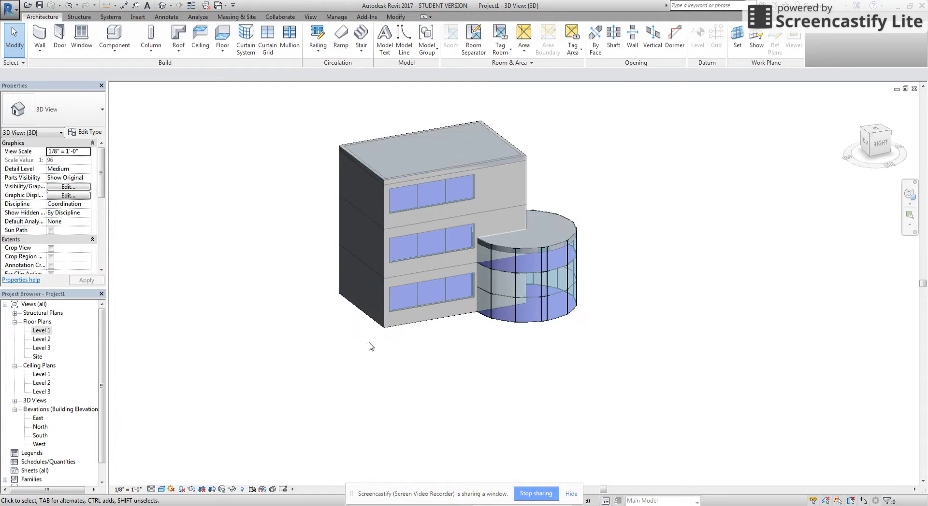
middle_drag(352, 362, 338, 393)
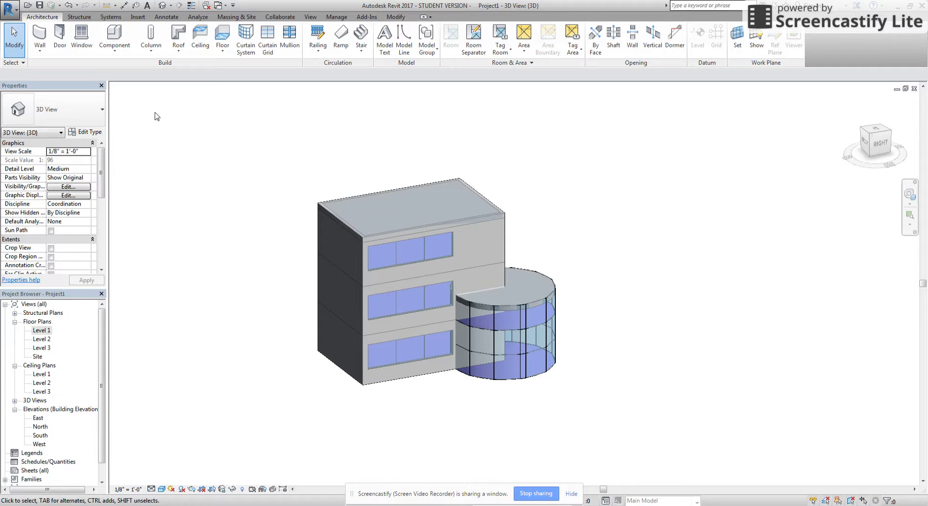
click(40, 6)
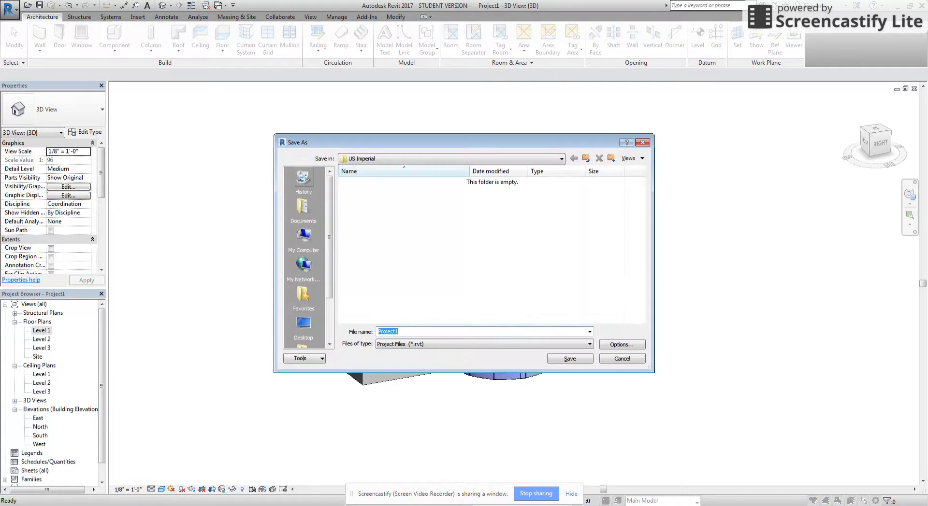
drag(435, 142, 690, 44)
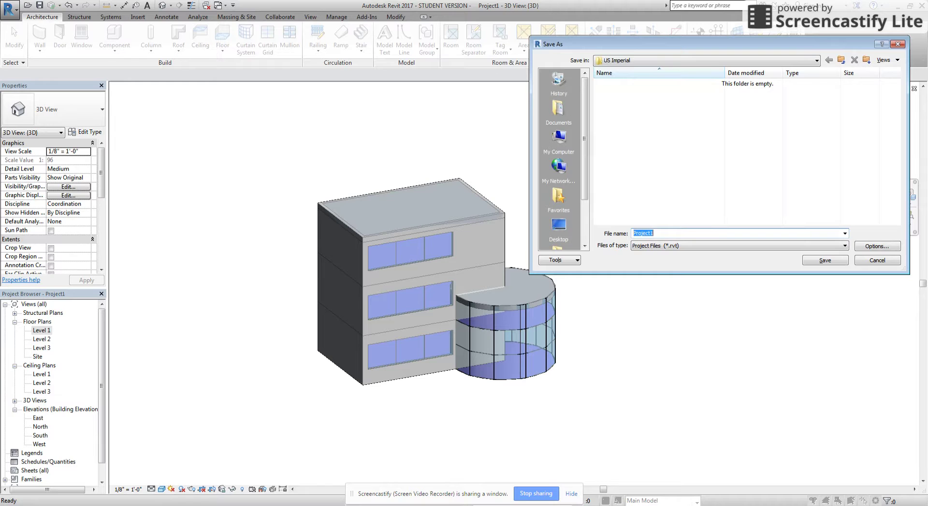